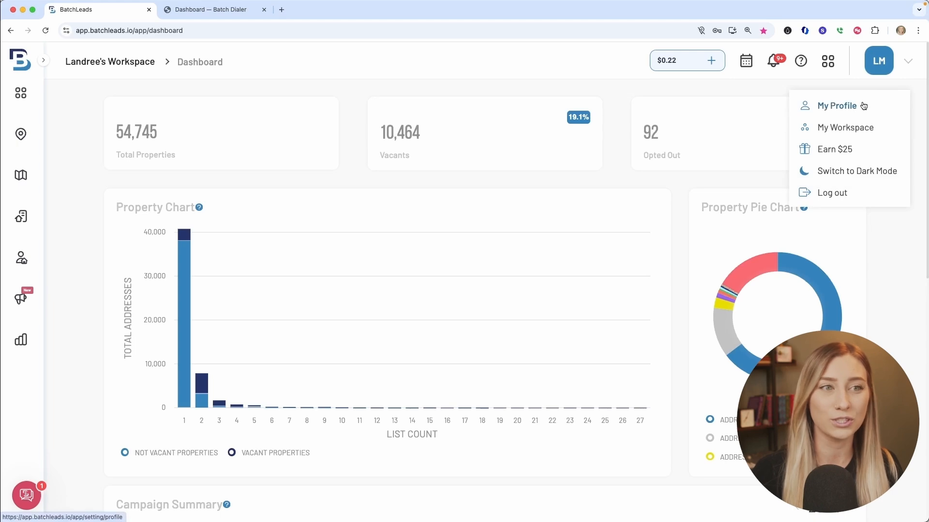
Open the integration settings from the profile and locate the Batch Dialer API Credential field.
left_click(861, 108)
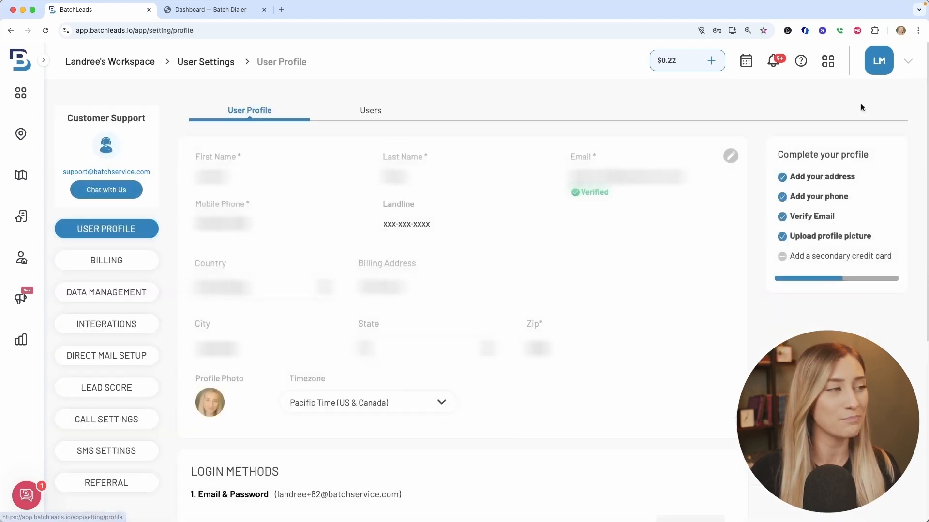
left_click(145, 324)
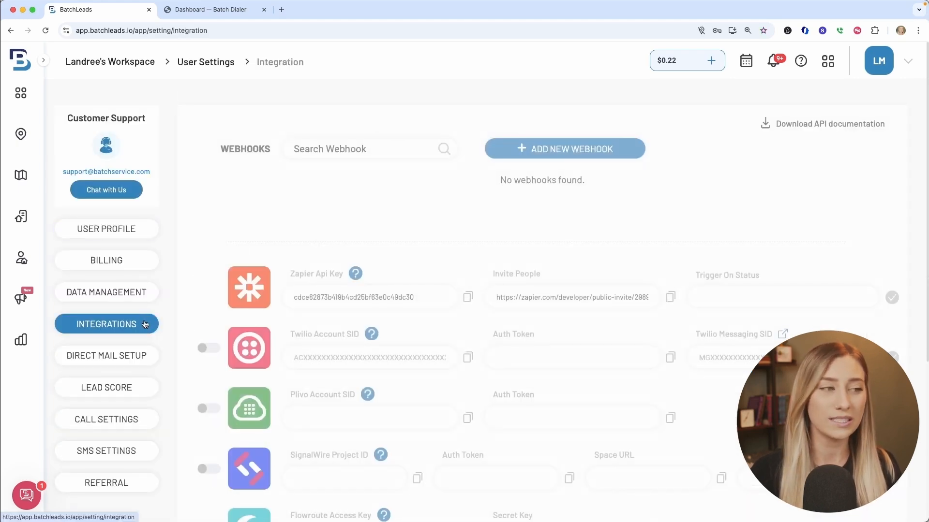
scroll(485, 375, "down", 5)
scroll(424, 384, "down", 1)
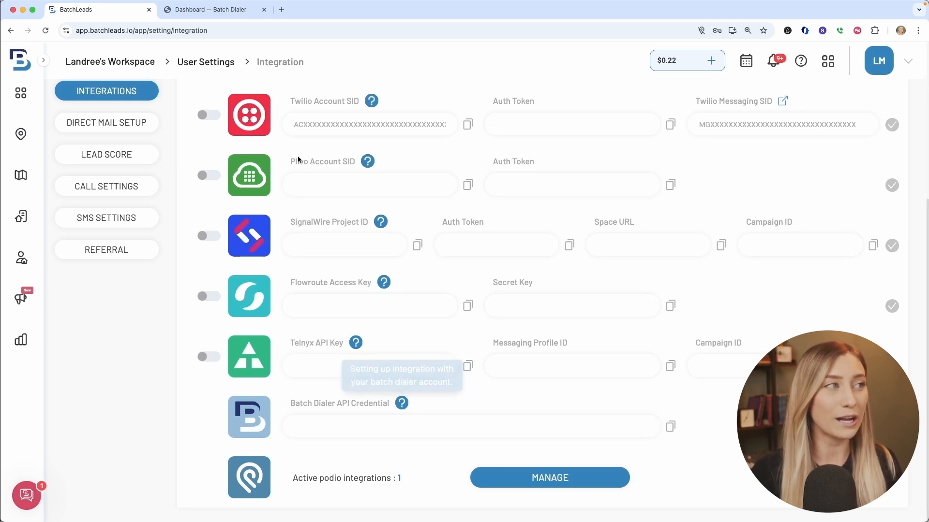
Switch to BatchDialer and open the Batchleads Integration from the integrations marketplace in the account settings.
left_click(234, 11)
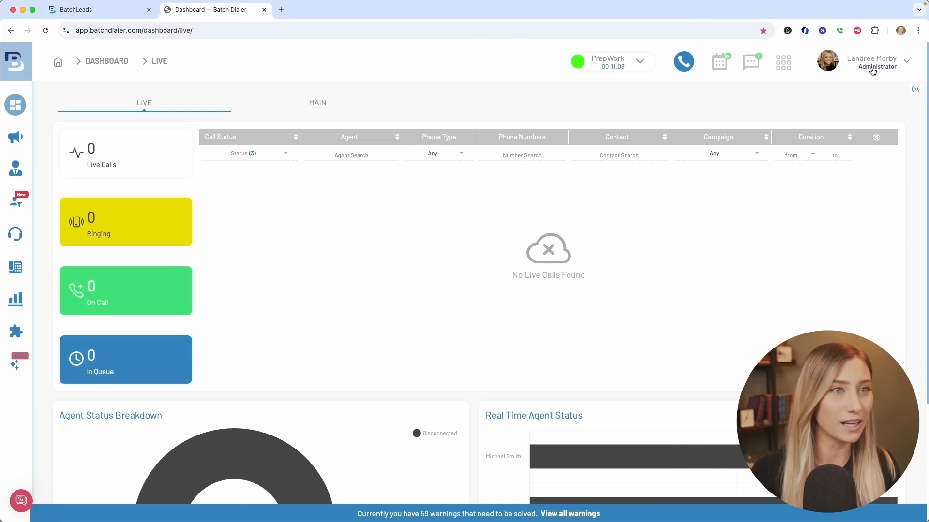
left_click(873, 70)
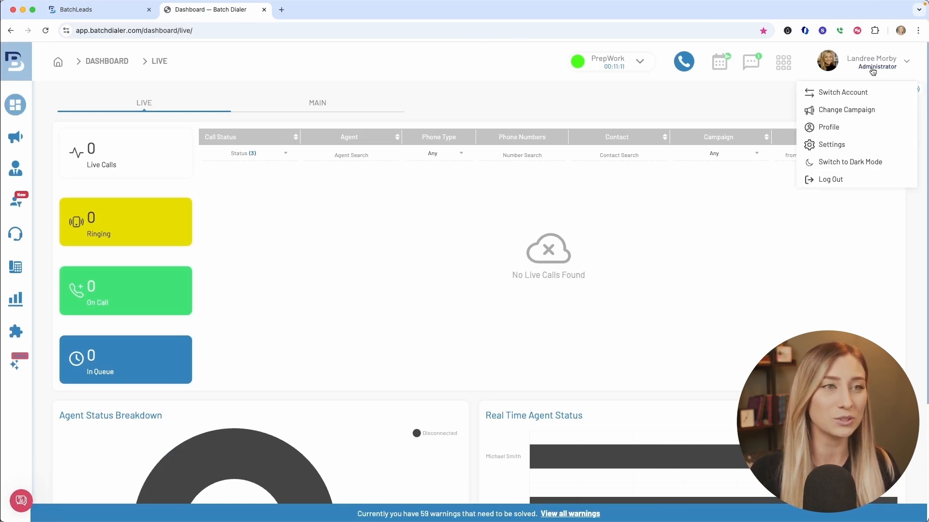
left_click(844, 144)
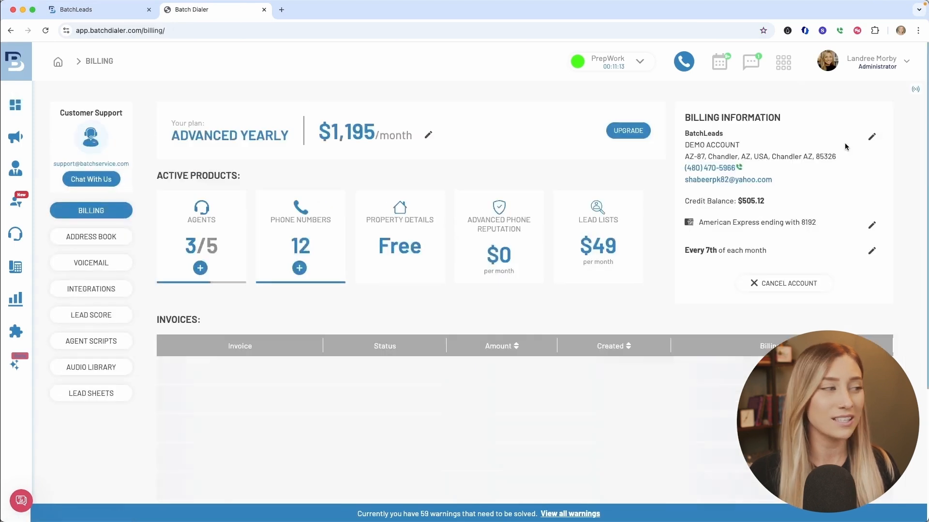
left_click(122, 294)
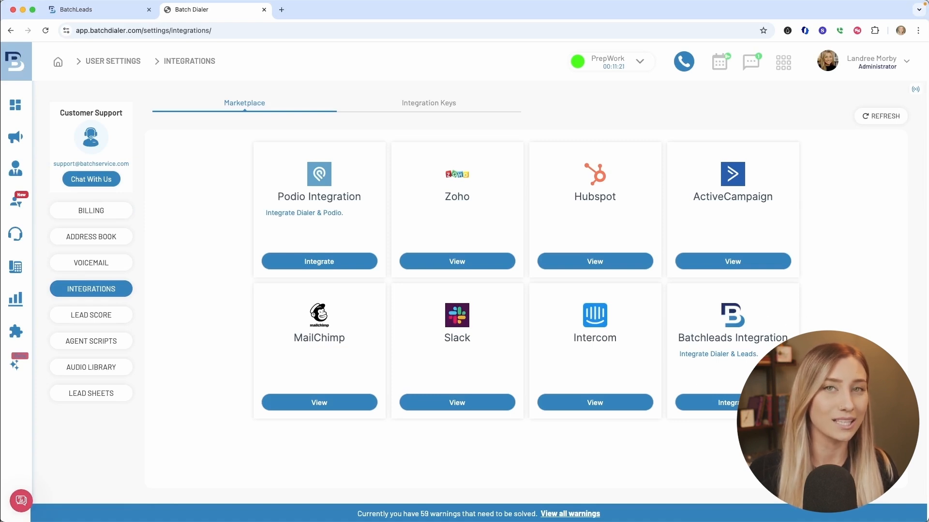
left_click(708, 402)
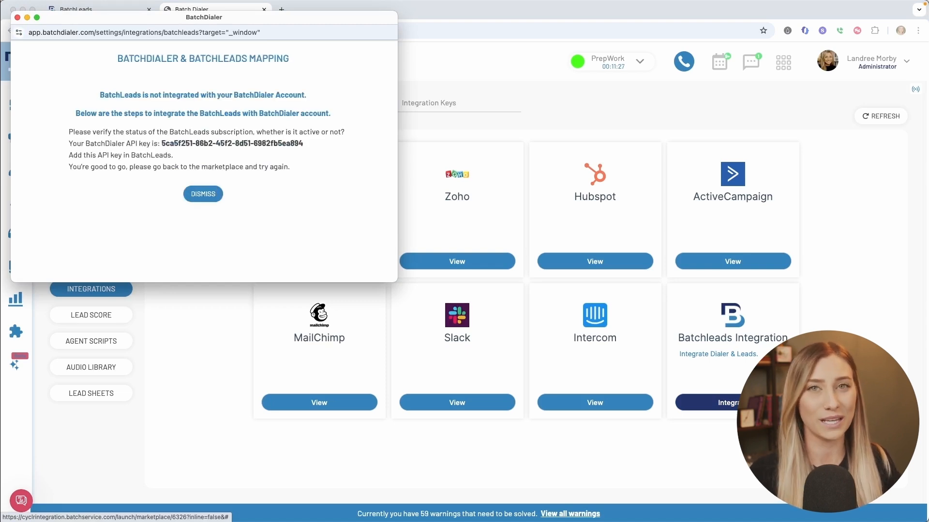
Copy the BatchDialer API key from the mapping window and close that window.
left_click_drag(304, 144, 162, 142)
right_click(180, 142)
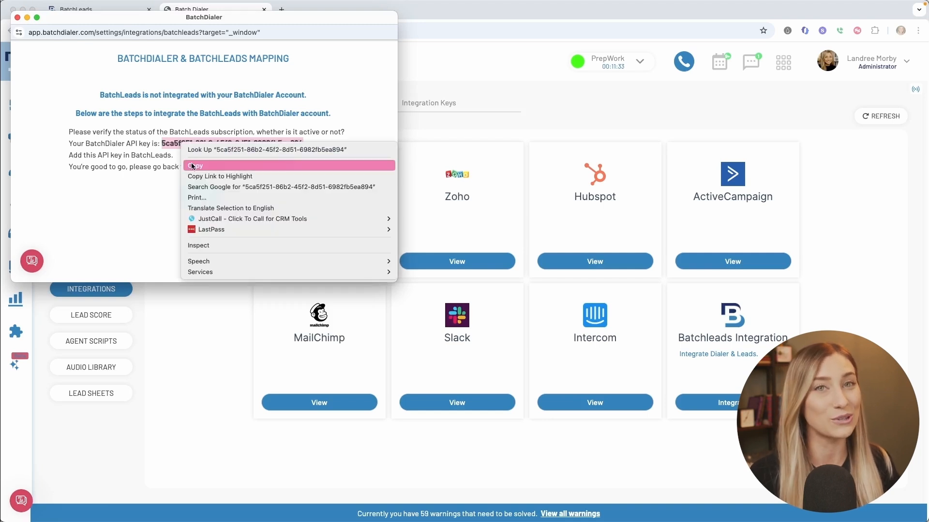
left_click(192, 164)
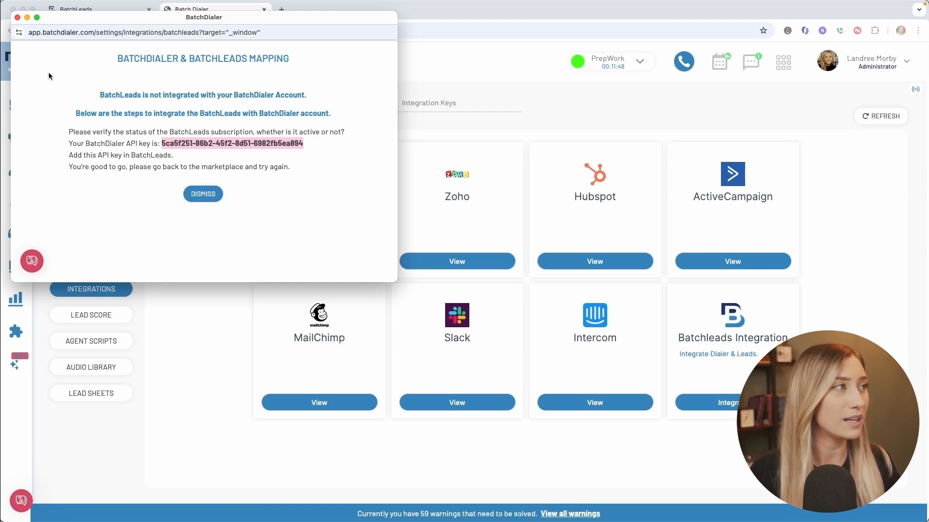
left_click(27, 17)
Switch to BatchLeads, paste the API key into the Batch Dialer API Credential field and save it.
left_click(138, 11)
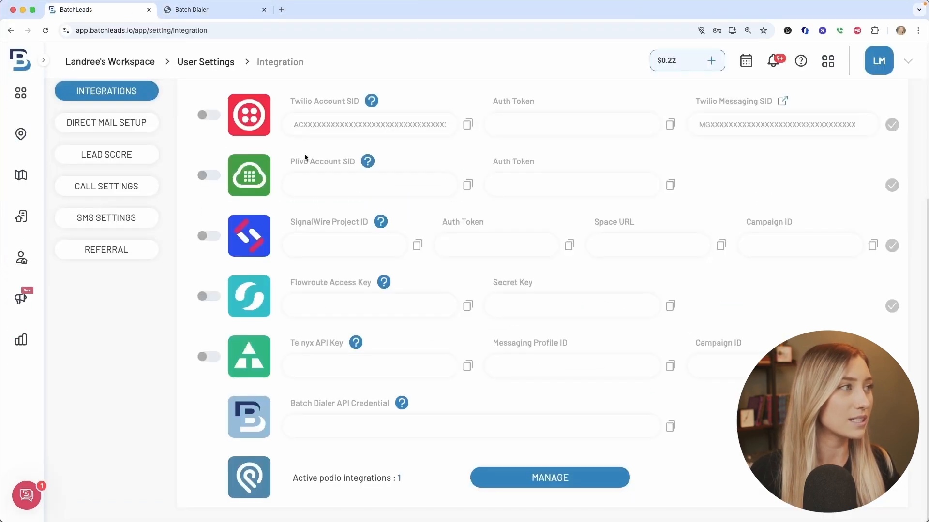
right_click(437, 430)
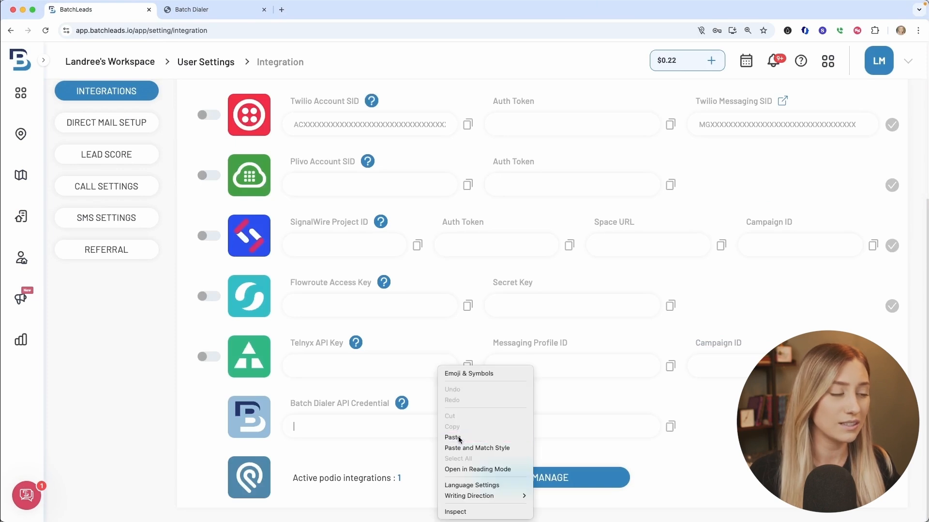
left_click(451, 437)
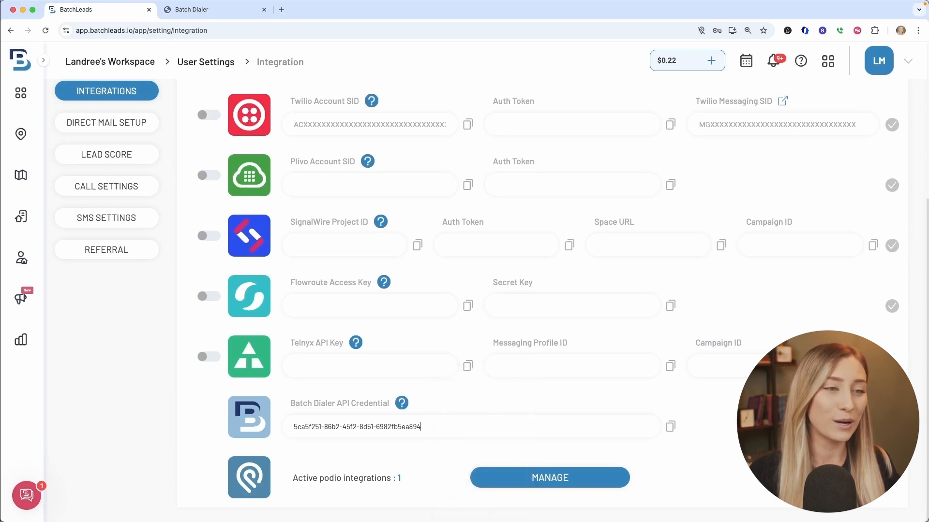
left_click(891, 427)
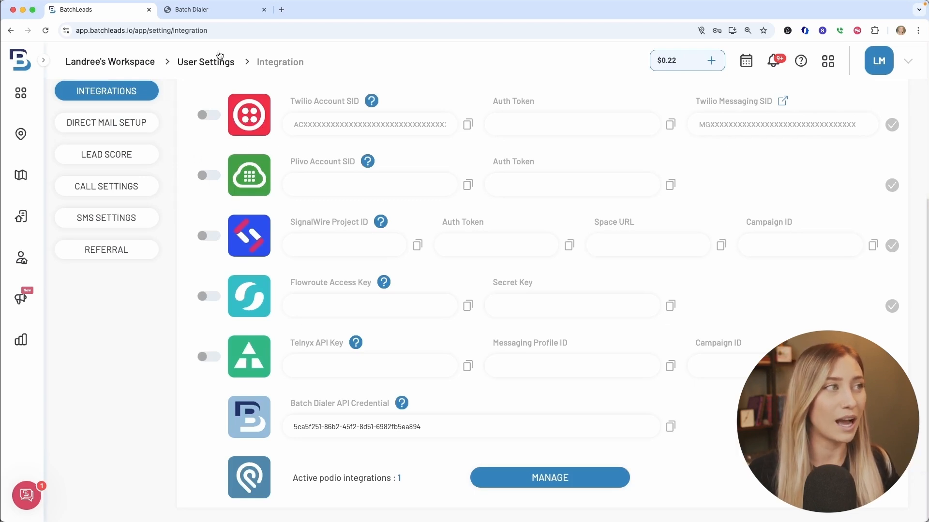
Return to BatchDialer, reopen the Batchleads Integration mapping and enlarge its window to show more rows.
left_click(216, 12)
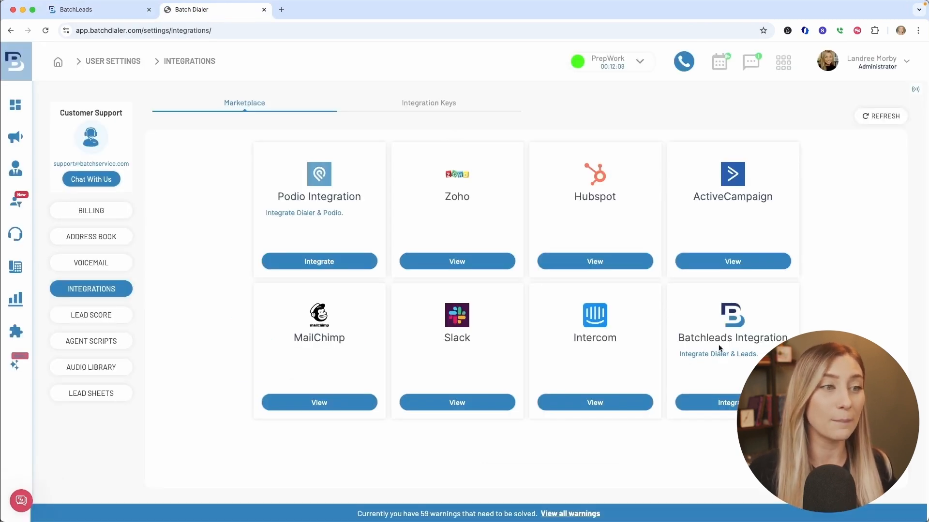
left_click(717, 402)
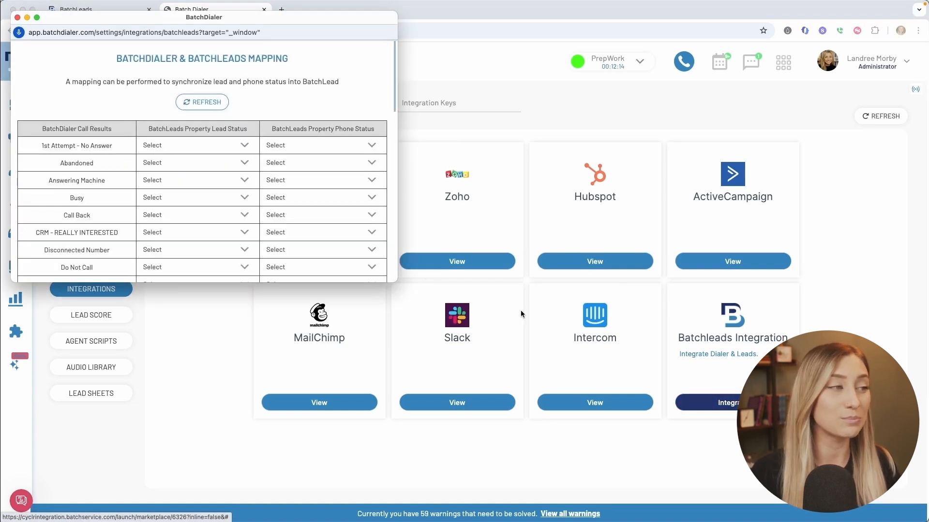
left_click_drag(396, 282, 432, 477)
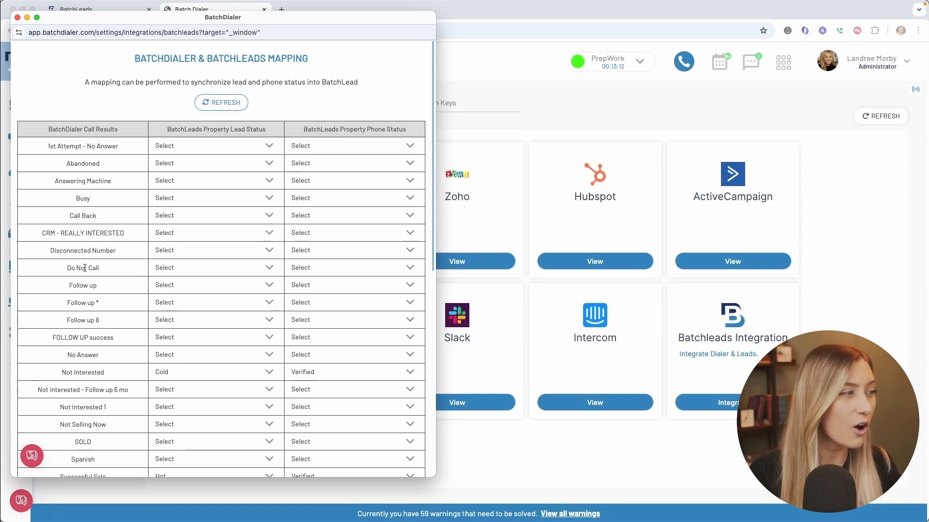
Map the Do Not Call result to the Not Interested lead status and the DNC phone status.
left_click_drag(106, 269, 59, 268)
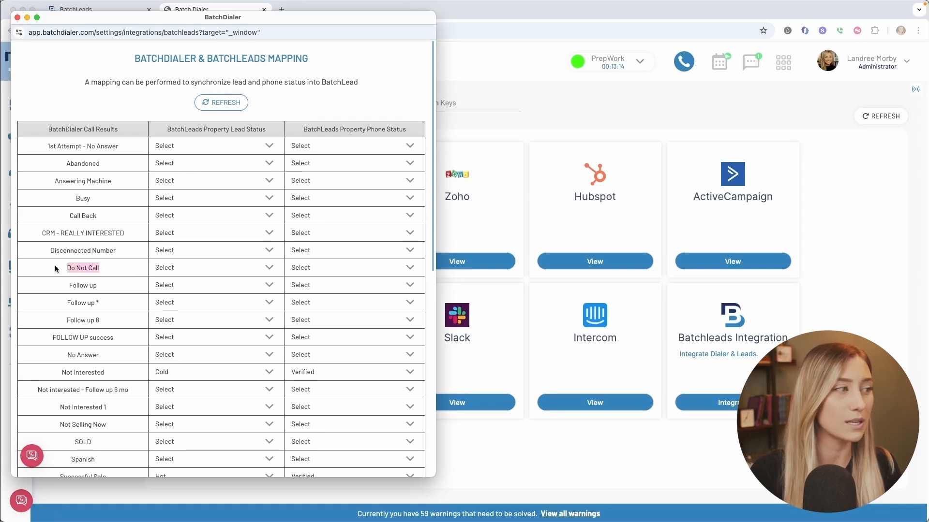
left_click(273, 268)
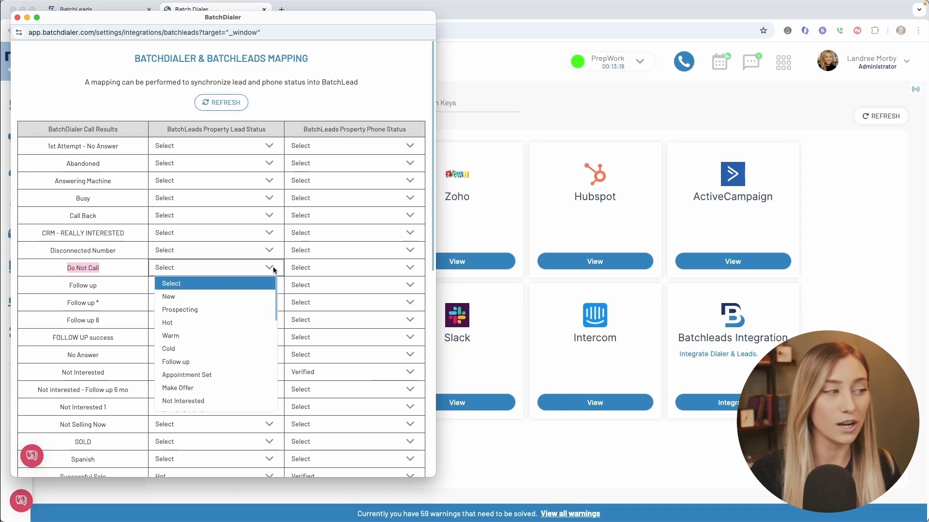
scroll(257, 319, "down", 3)
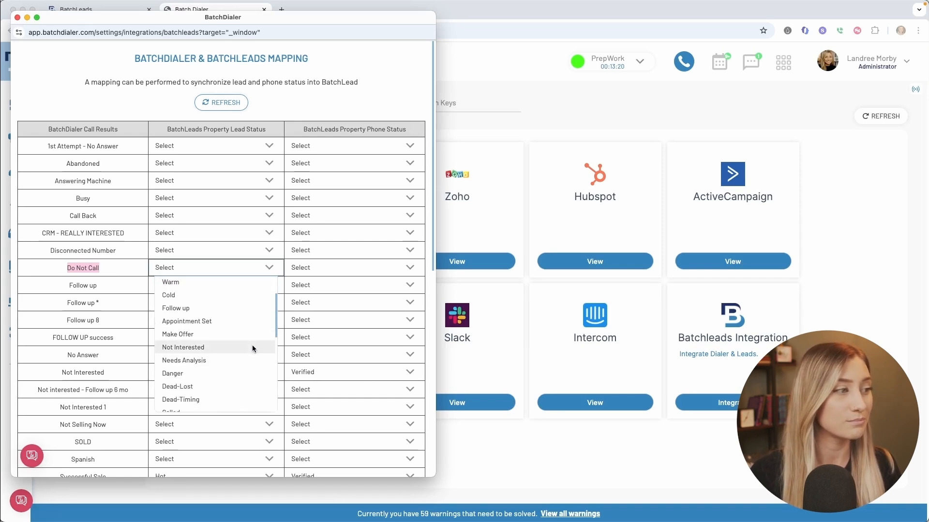
left_click(251, 347)
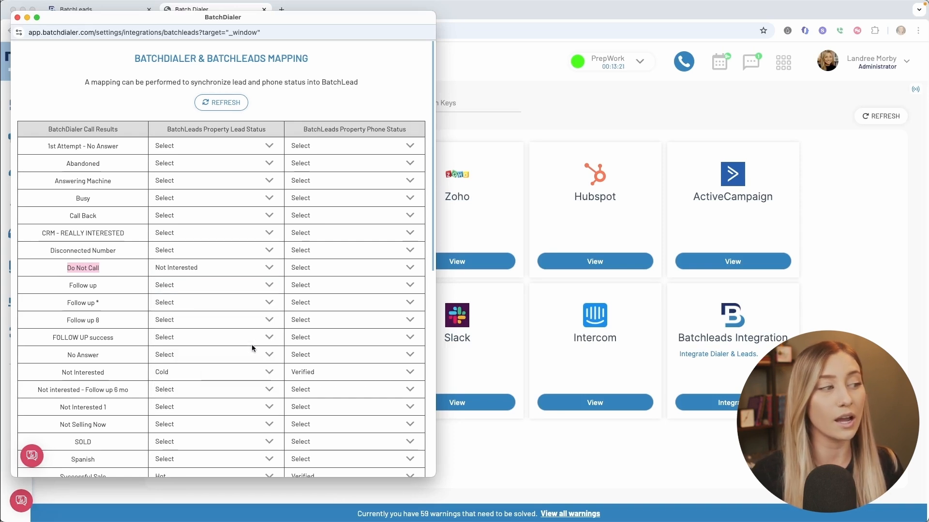
left_click(410, 268)
left_click(385, 310)
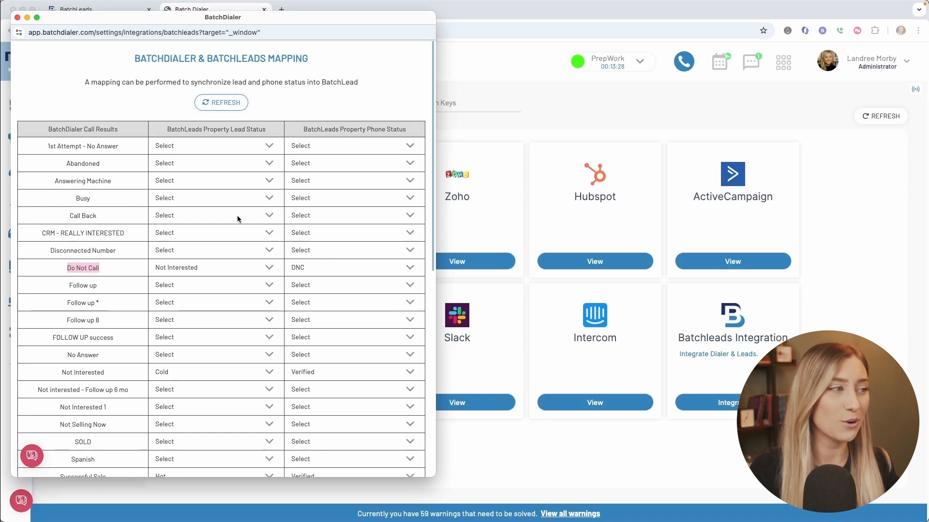
Review the remaining call result mappings down to the save and sync options, moving the window aside.
scroll(237, 219, "down", 3)
scroll(237, 219, "down", 15)
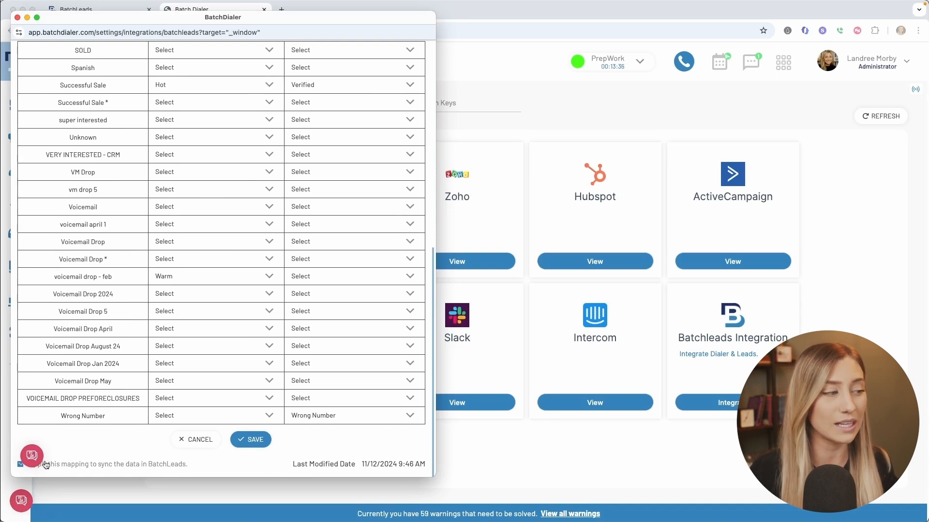
left_click_drag(334, 12, 362, 11)
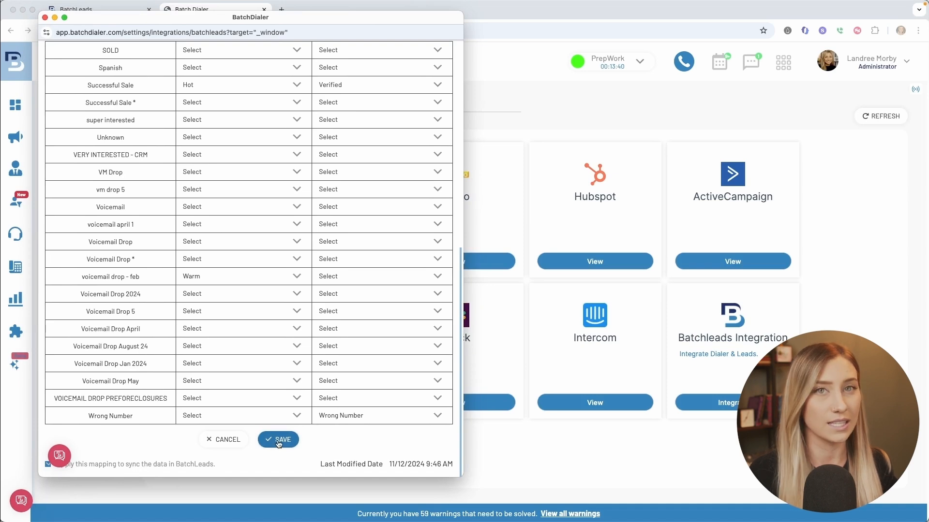
scroll(296, 242, "up", 8)
left_click_drag(284, 18, 417, 17)
left_click_drag(226, 19, 466, 28)
Switch to BatchLeads and open the details of the first property in My Lists.
left_click(86, 11)
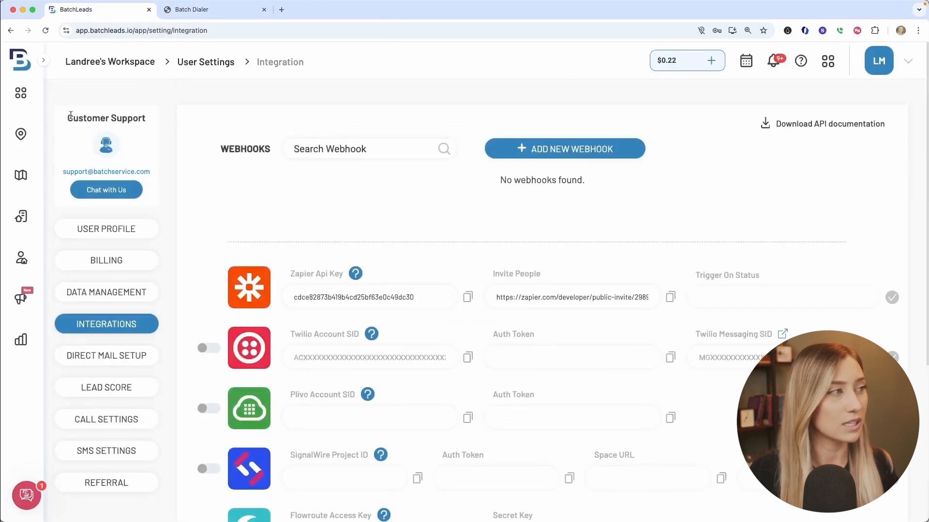
left_click(21, 217)
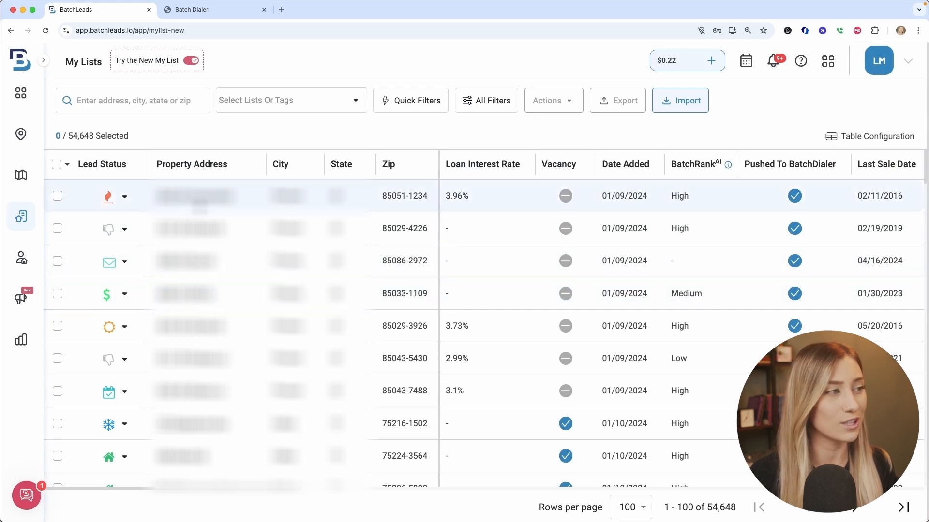
left_click(203, 206)
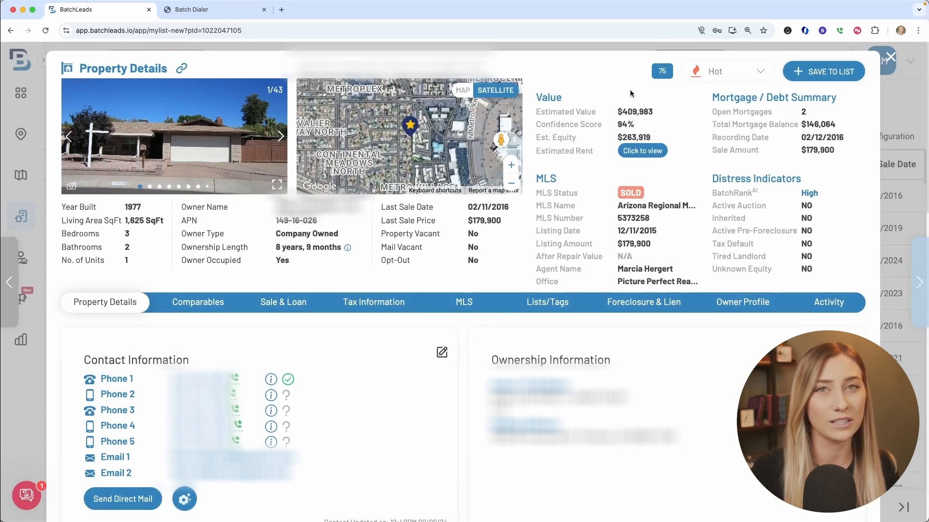
Set the property's lead status to Not Interested and close its details.
left_click(730, 78)
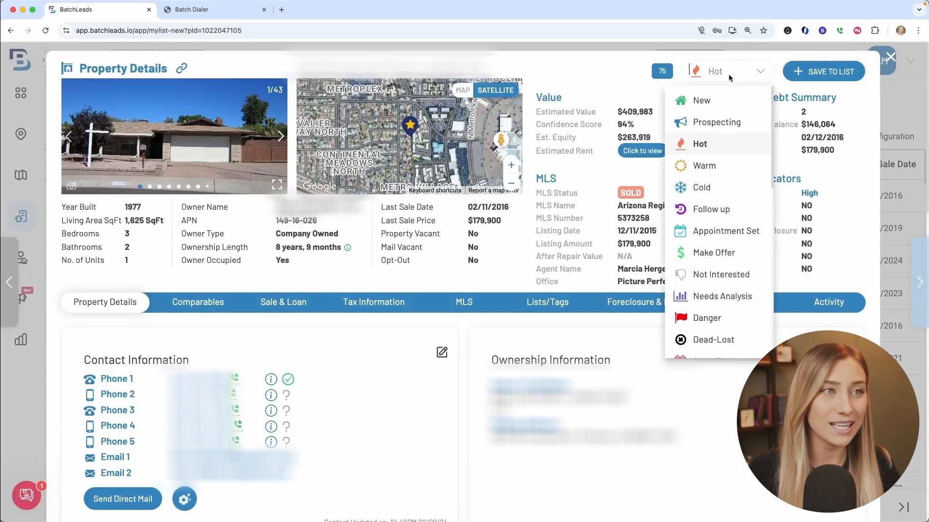
left_click(699, 283)
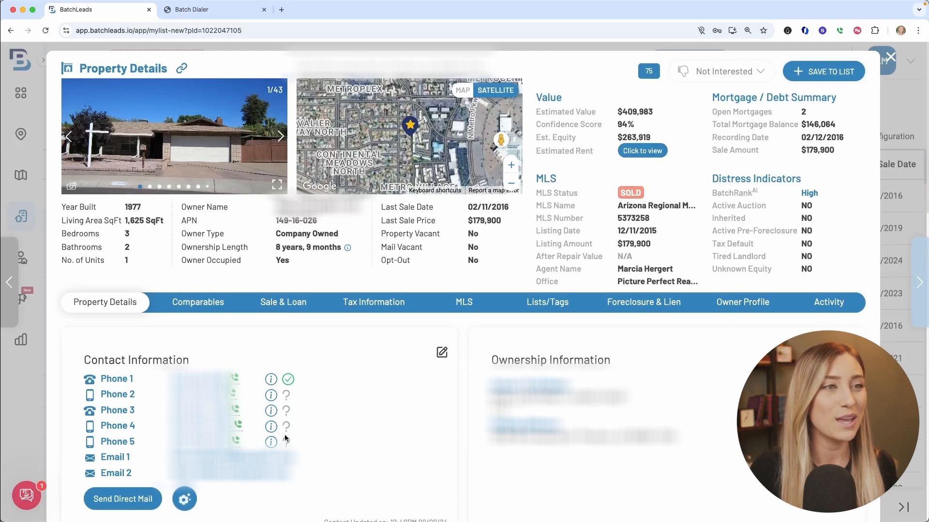
left_click(889, 58)
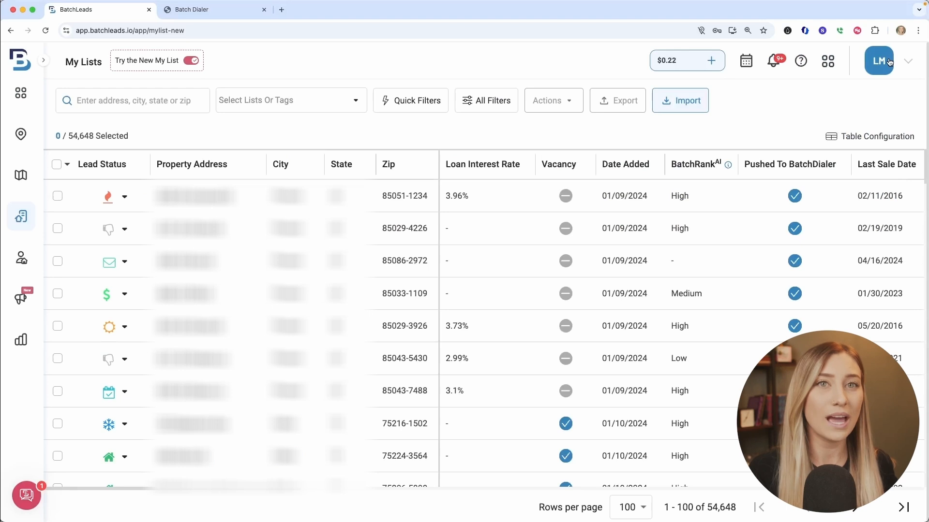
Review the Batchleads Integration mapping table in BatchDialer down to its end, close it and return to BatchLeads.
left_click(245, 12)
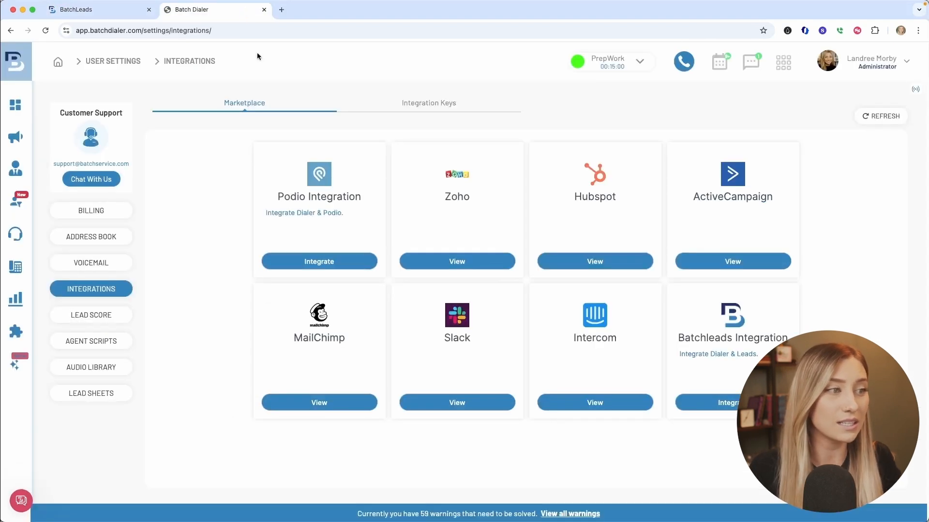
left_click(720, 402)
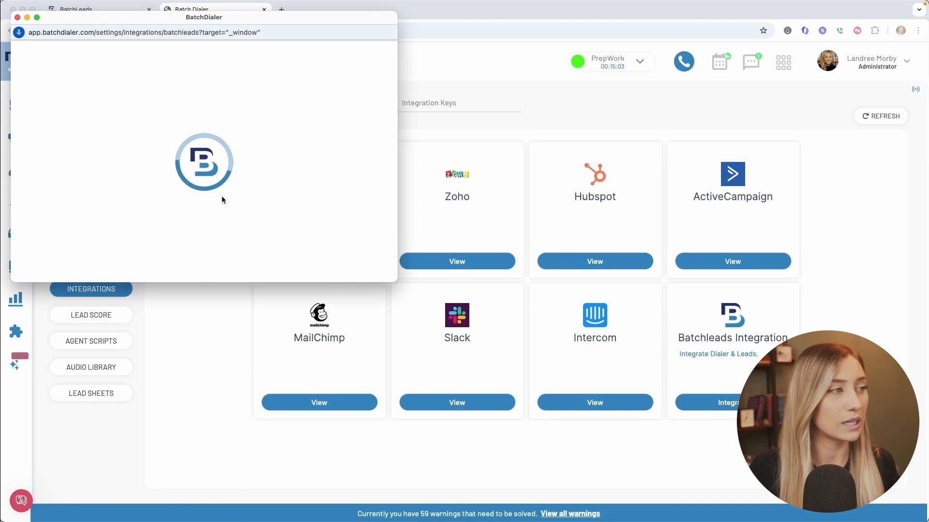
scroll(221, 196, "down", 10)
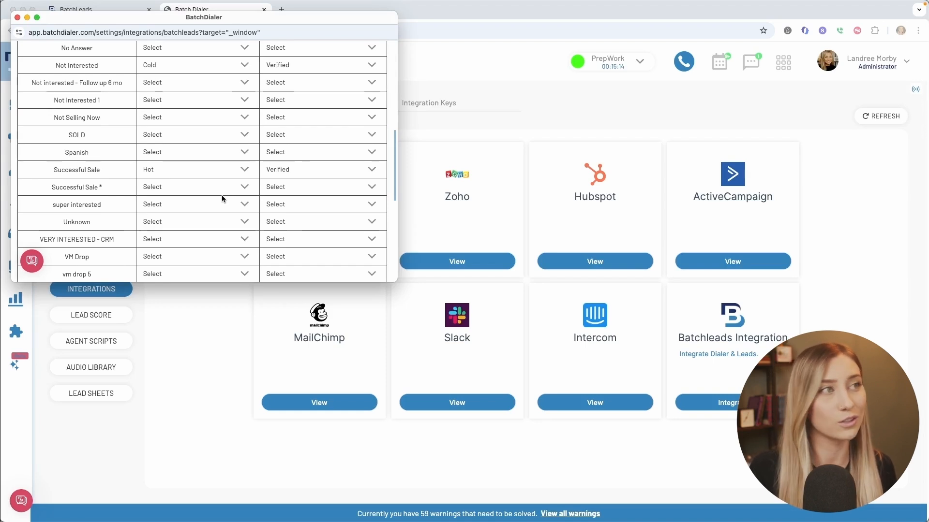
scroll(221, 196, "down", 10)
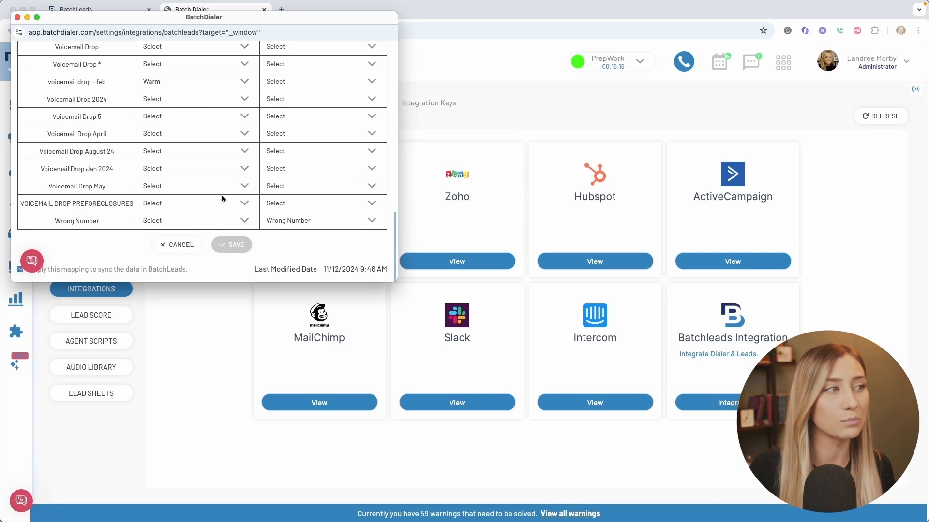
left_click(27, 18)
left_click(69, 9)
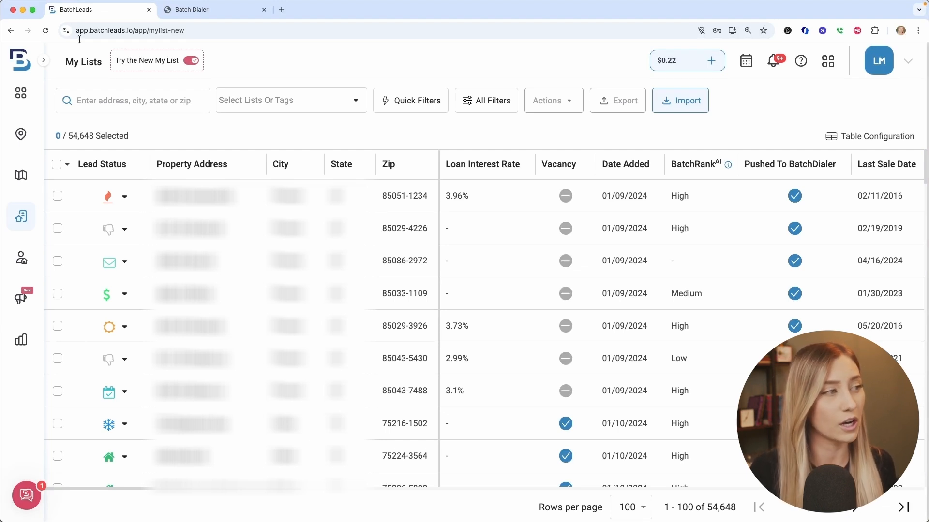
Search Property Search for Houston, TX, USA and limit the results to off-market properties.
left_click(30, 137)
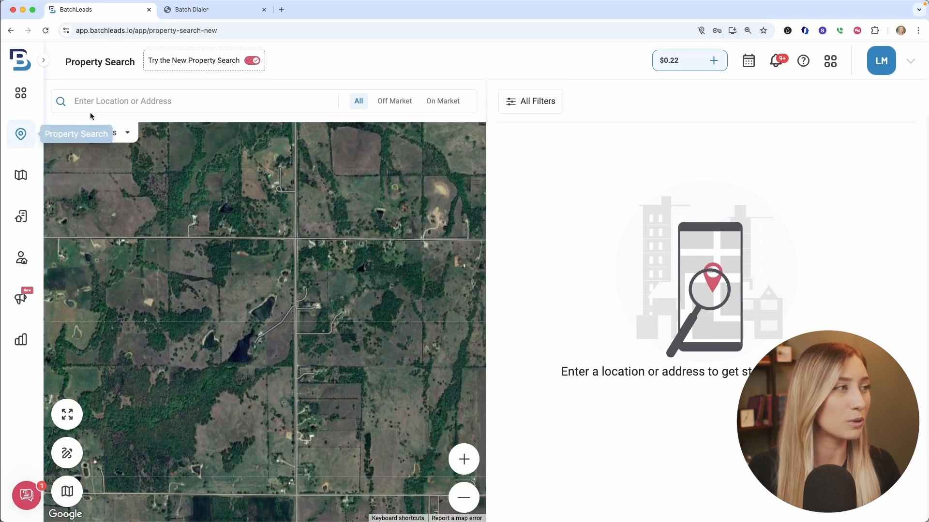
left_click(114, 100)
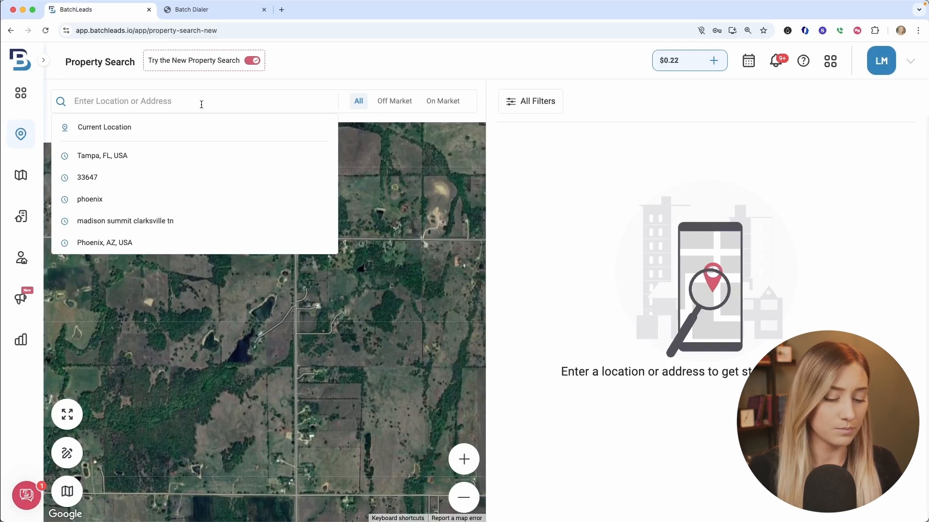
type("houston")
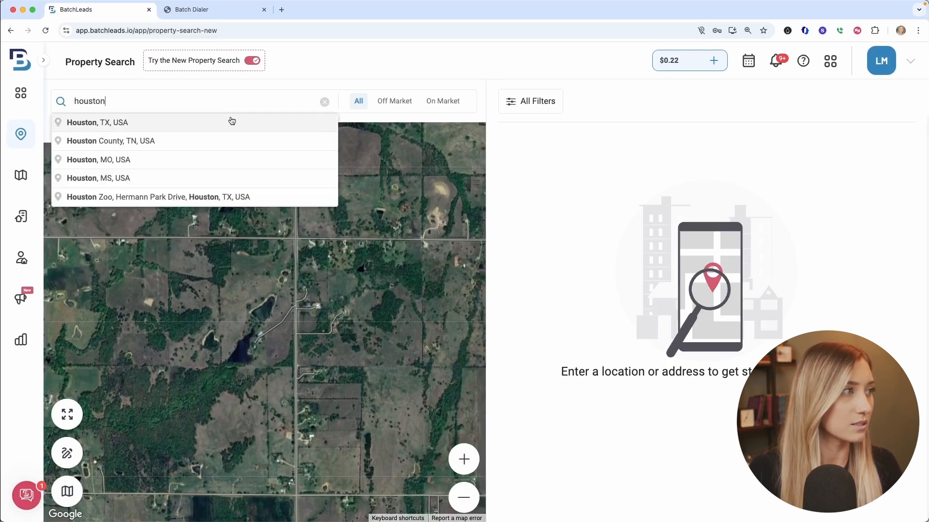
left_click(227, 123)
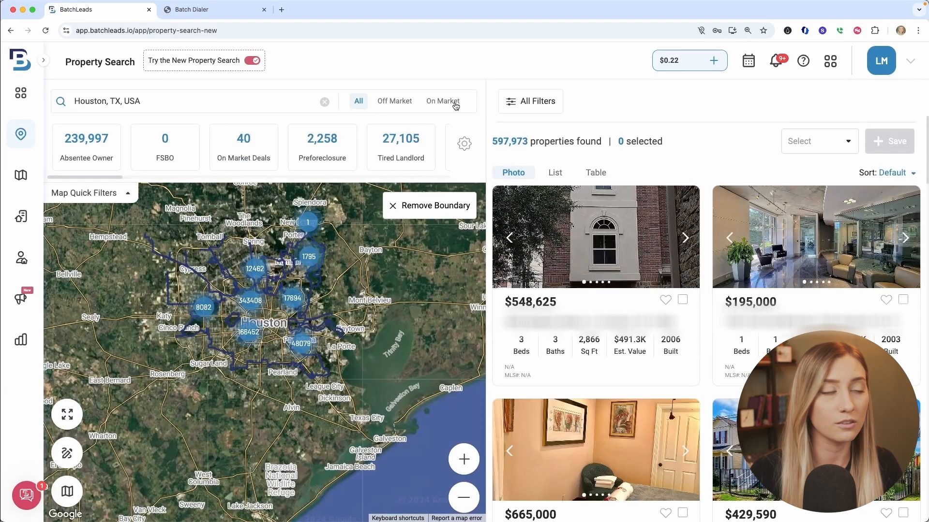
left_click(405, 105)
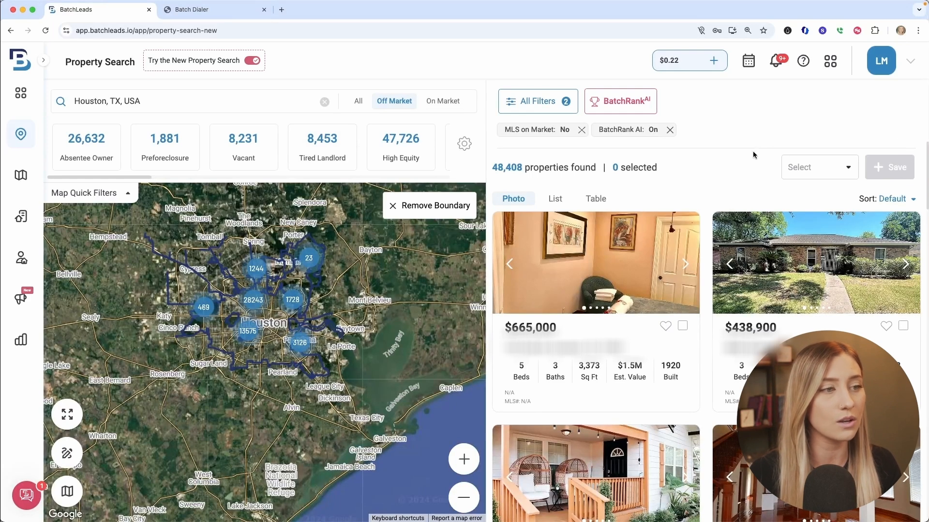
Try BatchRank's likelihood to sell at Most Likely, return it to the middle level, and turn the BatchRank filter off.
left_click(629, 106)
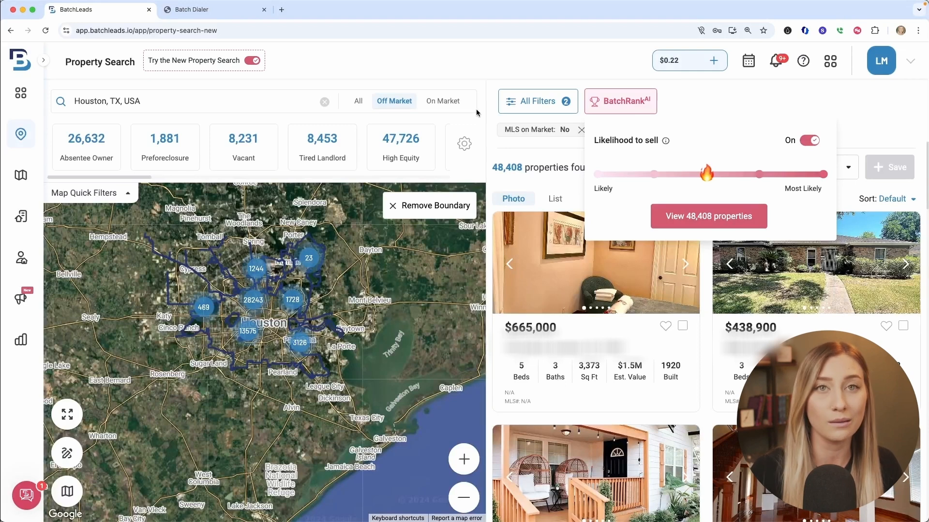
left_click_drag(707, 175, 823, 179)
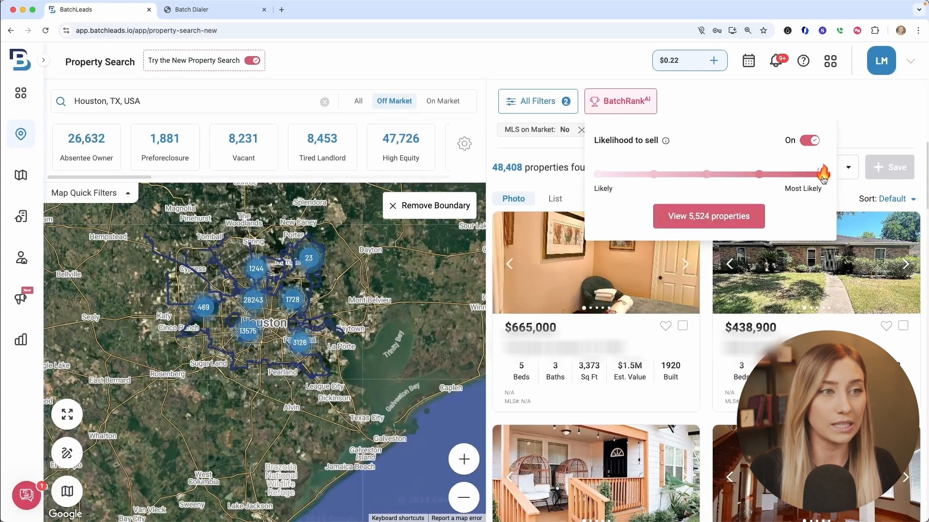
left_click(709, 176)
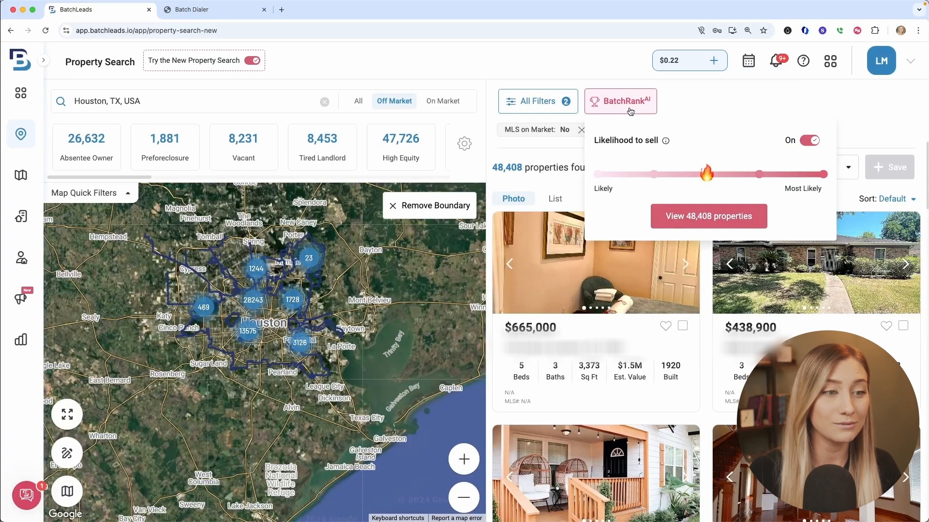
left_click(812, 141)
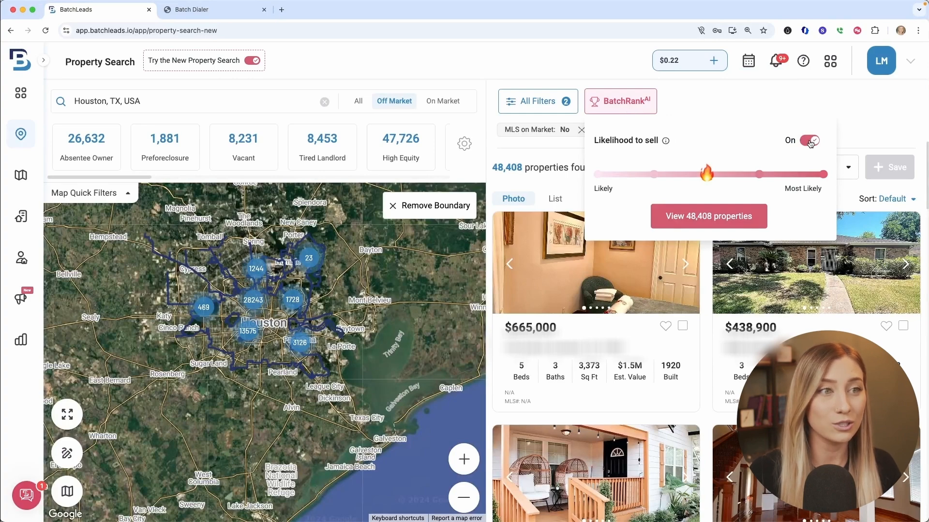
Apply the quick filters Property Vacant, Failed Listing and High Equity to the Houston search.
left_click(540, 109)
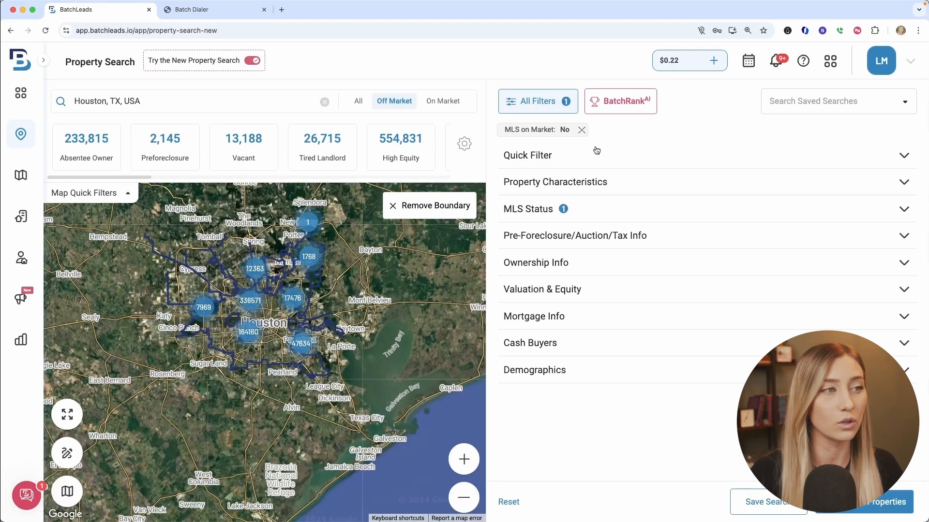
left_click(650, 162)
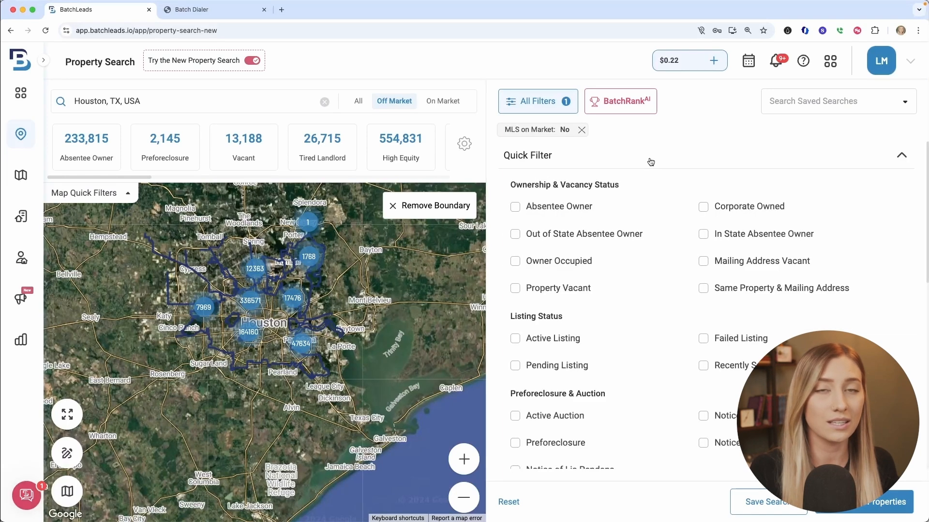
left_click(577, 289)
left_click(704, 340)
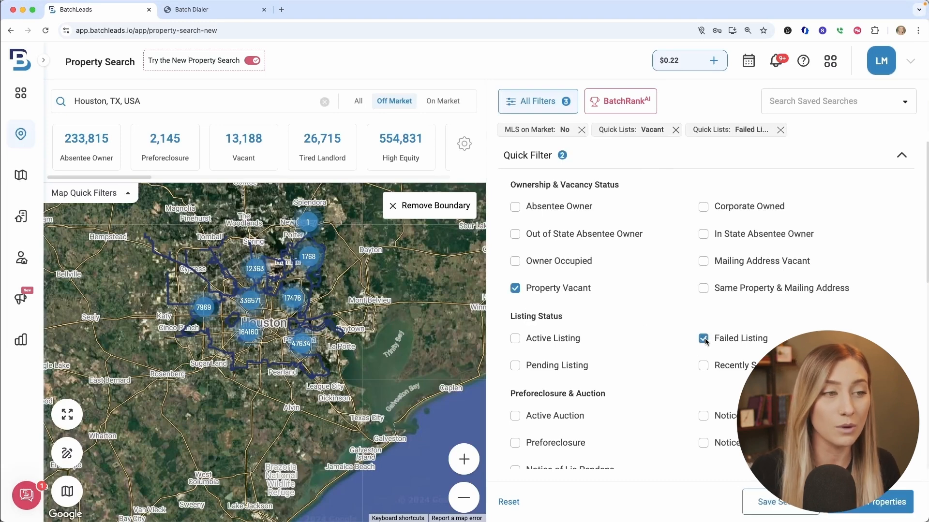
scroll(536, 362, "down", 3)
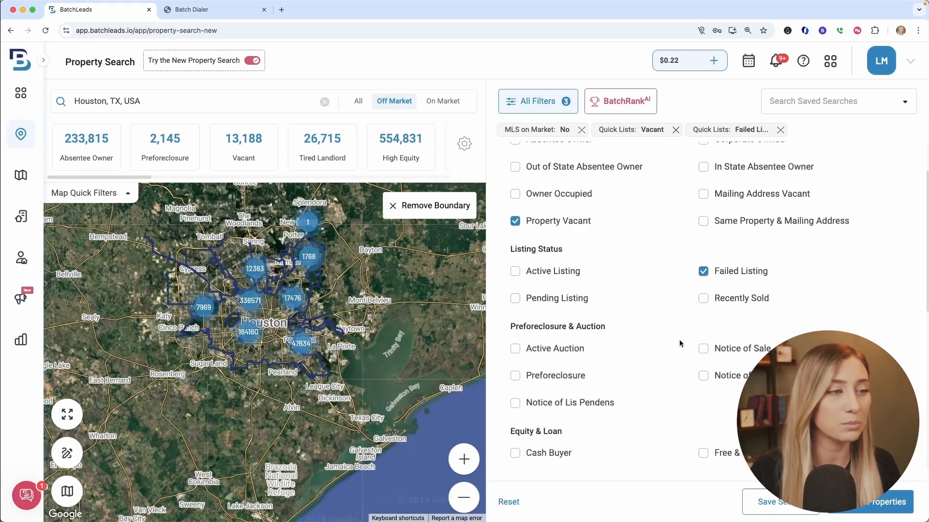
scroll(536, 361, "down", 5)
scroll(542, 290, "up", 3)
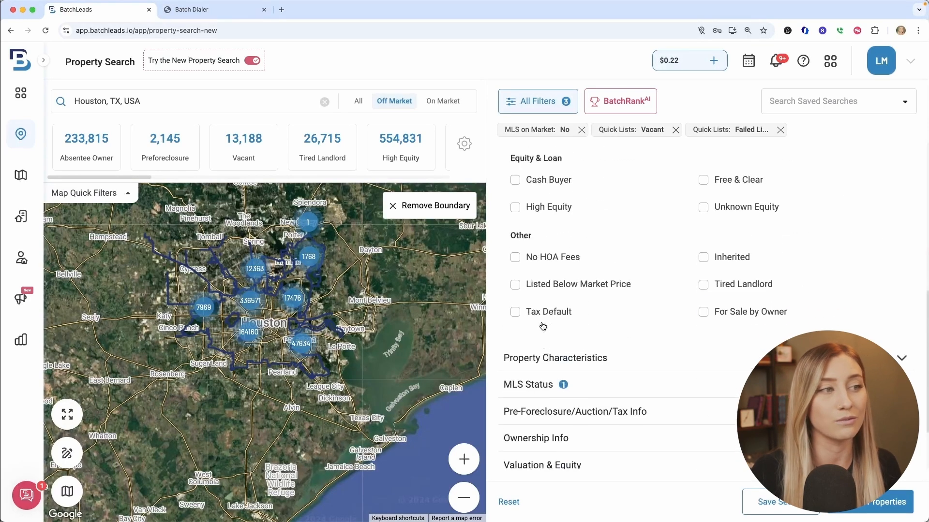
scroll(543, 251, "down", 1)
left_click(544, 249)
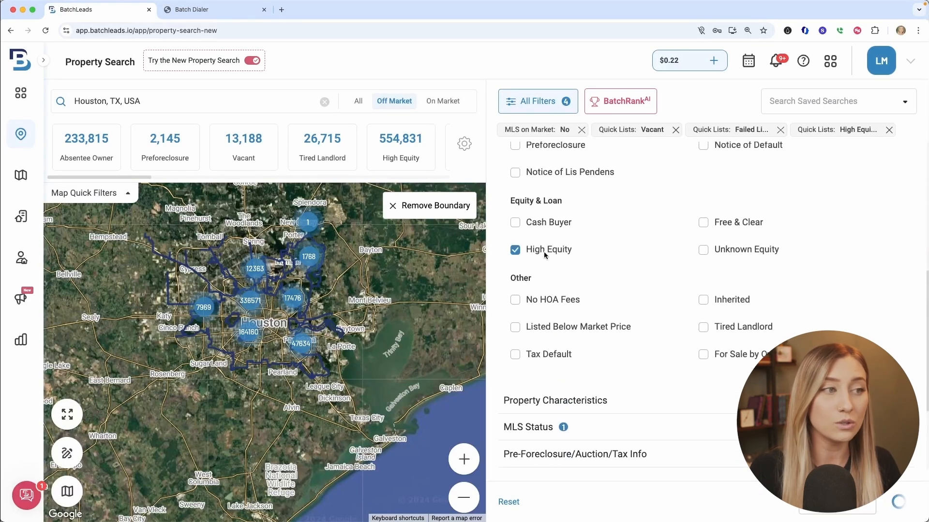
Look over the property characteristics filters and set the minimum years of ownership to 10 in the ownership filters.
scroll(603, 242, "up", 5)
scroll(660, 235, "up", 1)
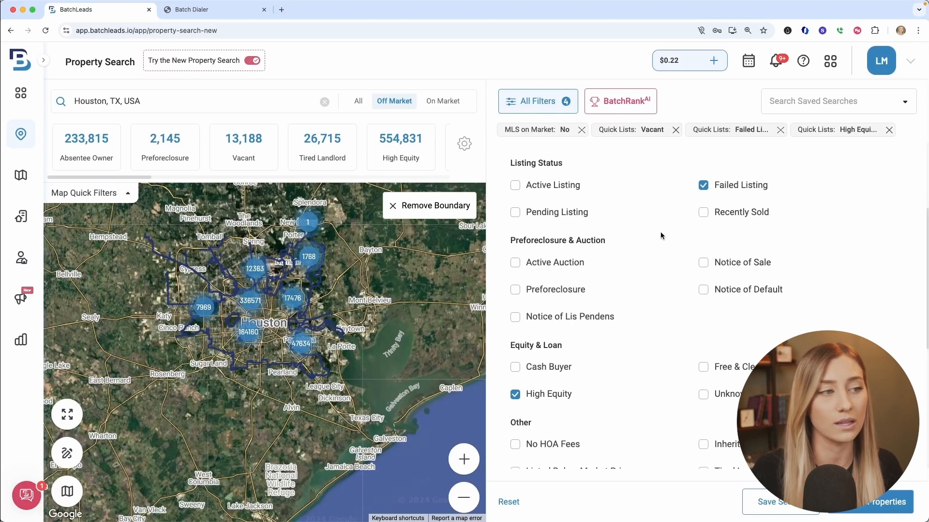
scroll(613, 322, "down", 10)
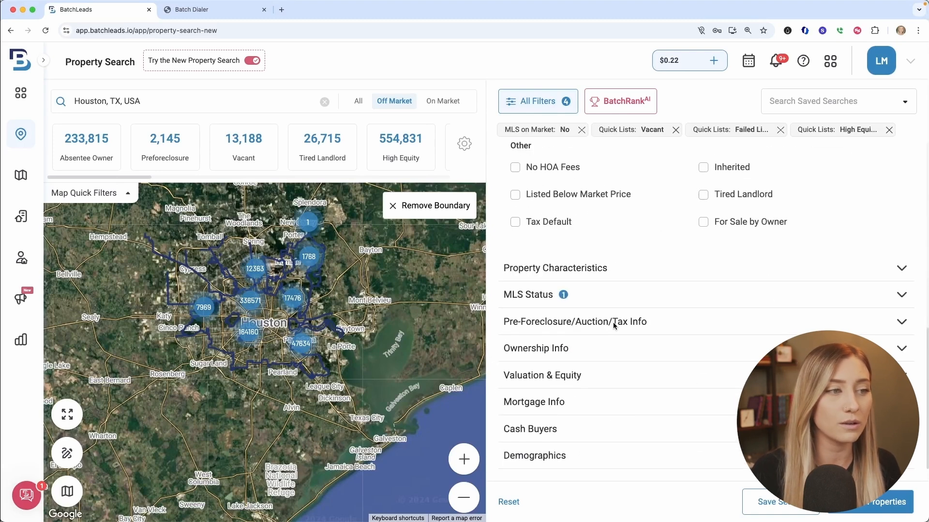
left_click(611, 271)
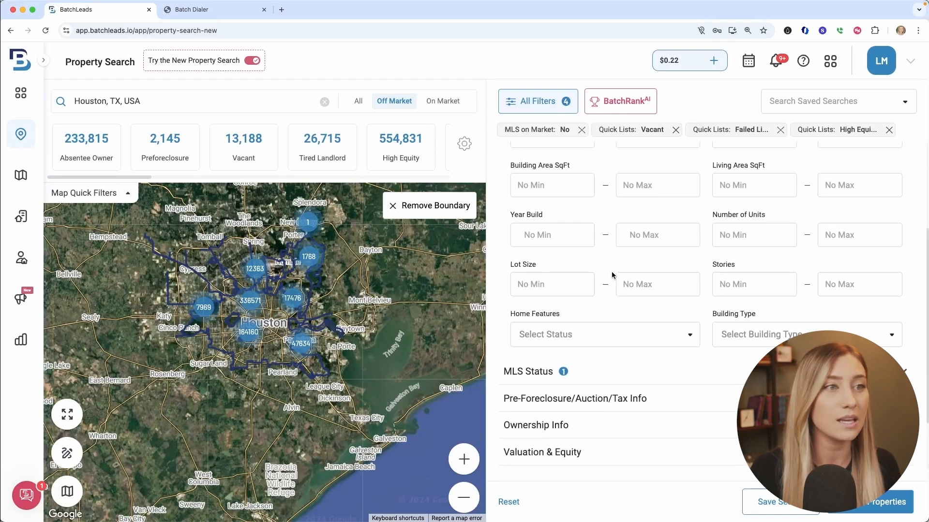
scroll(611, 274, "up", 3)
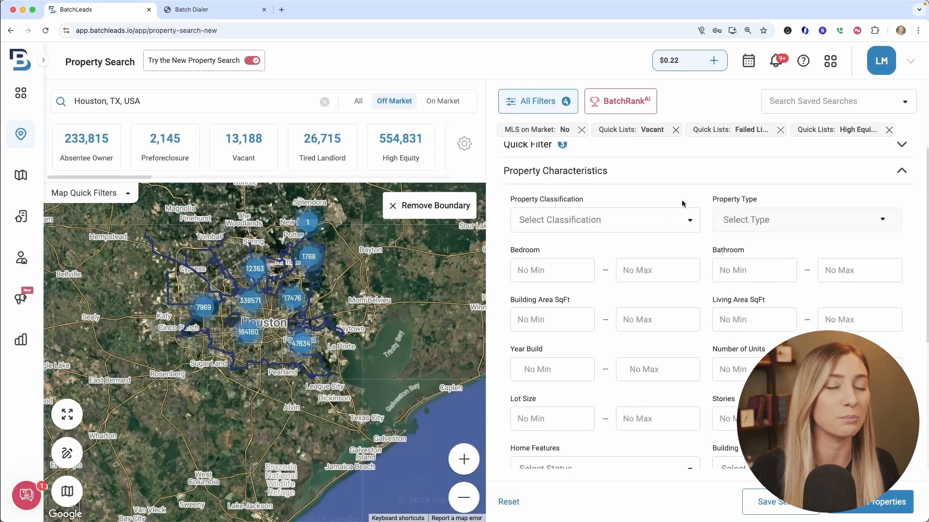
scroll(686, 226, "down", 5)
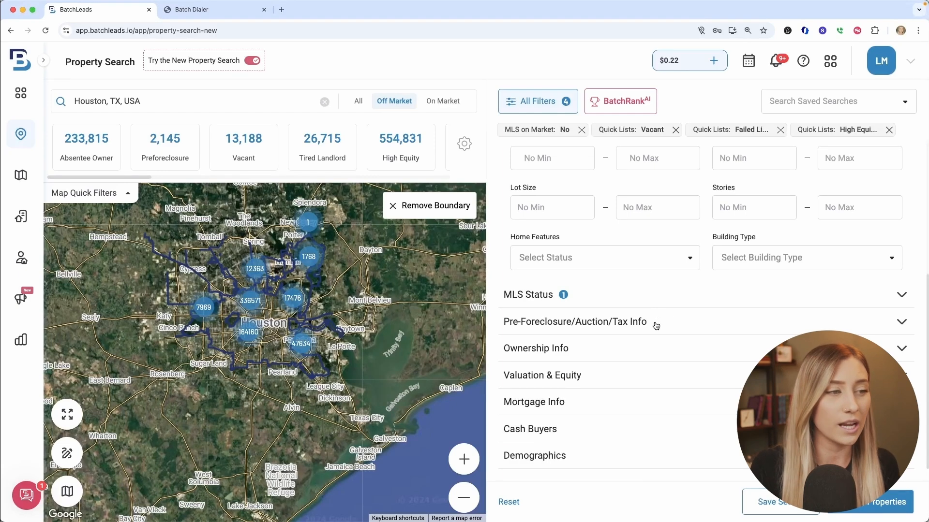
left_click(642, 352)
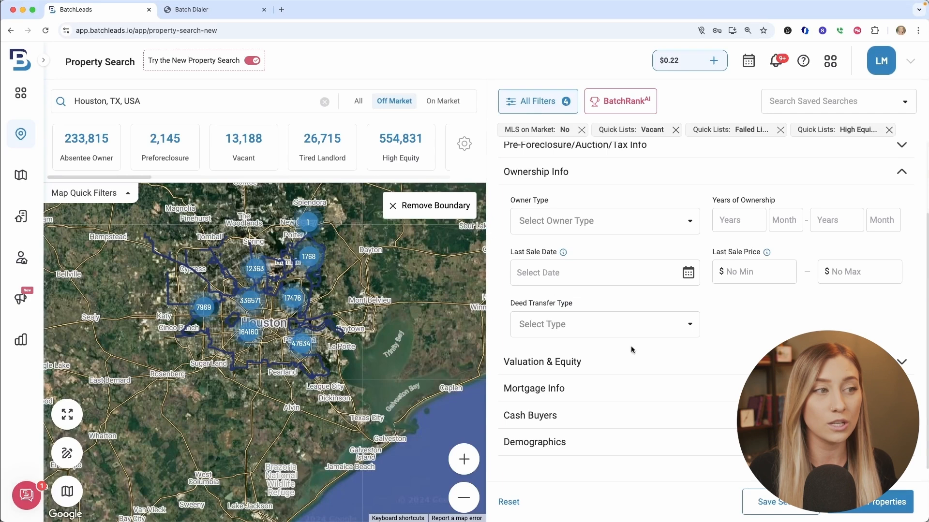
left_click(722, 215)
type("10")
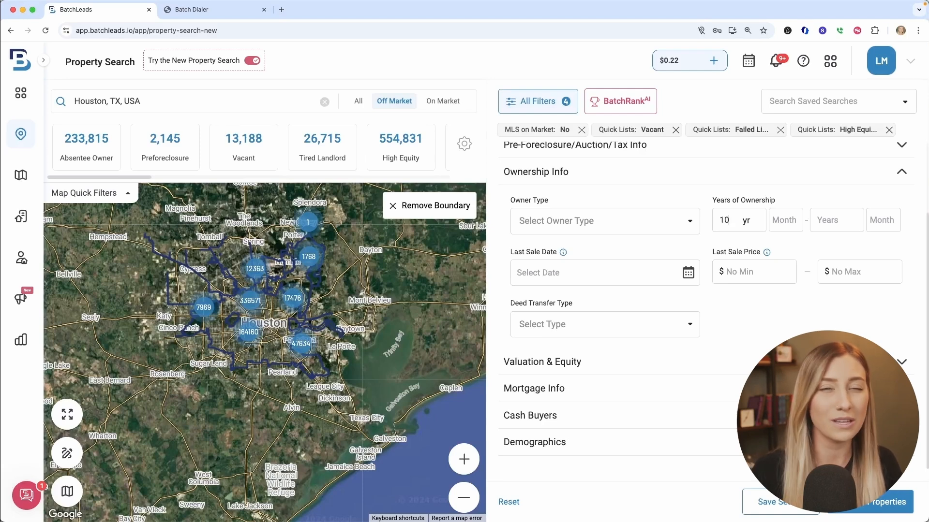
left_click(690, 244)
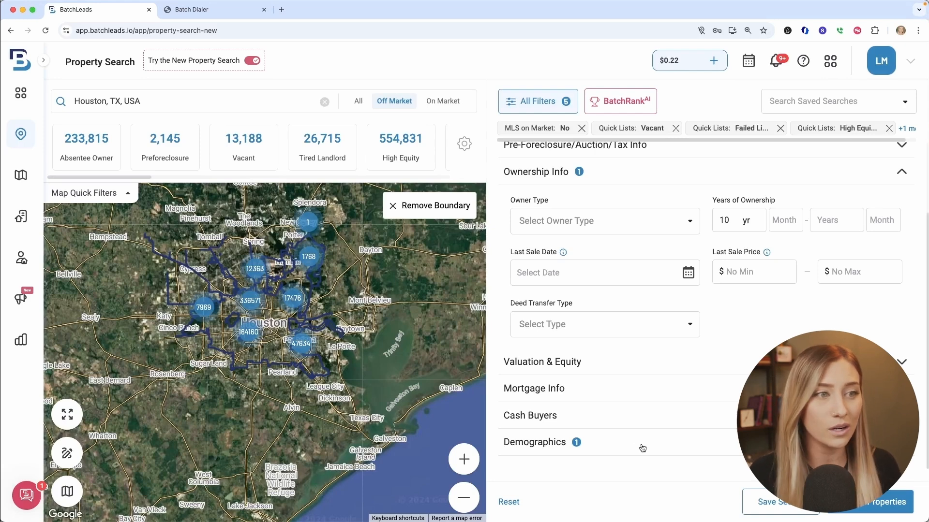
Collapse the ownership filters, check the applied filter tags through Years of Ownership, and show the matching properties.
scroll(669, 271, "up", 3)
left_click(670, 262)
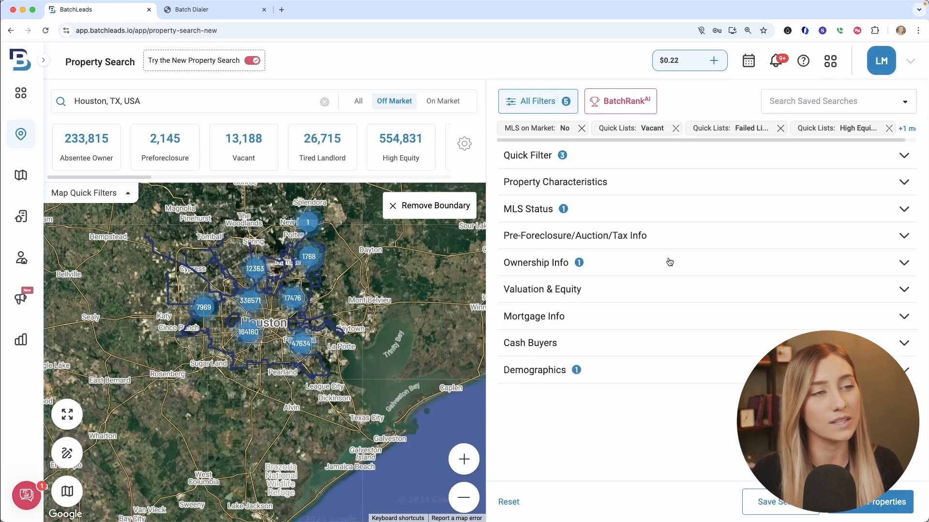
left_click(905, 129)
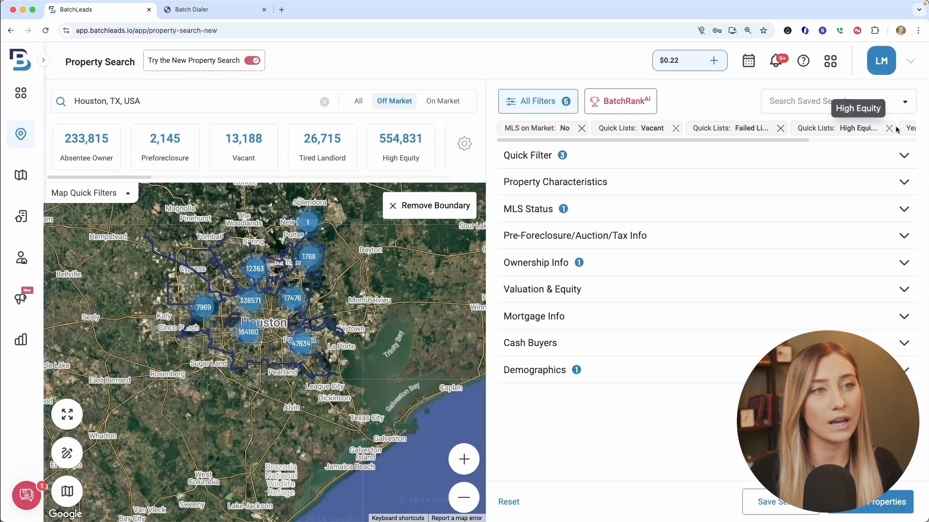
left_click_drag(787, 140, 868, 137)
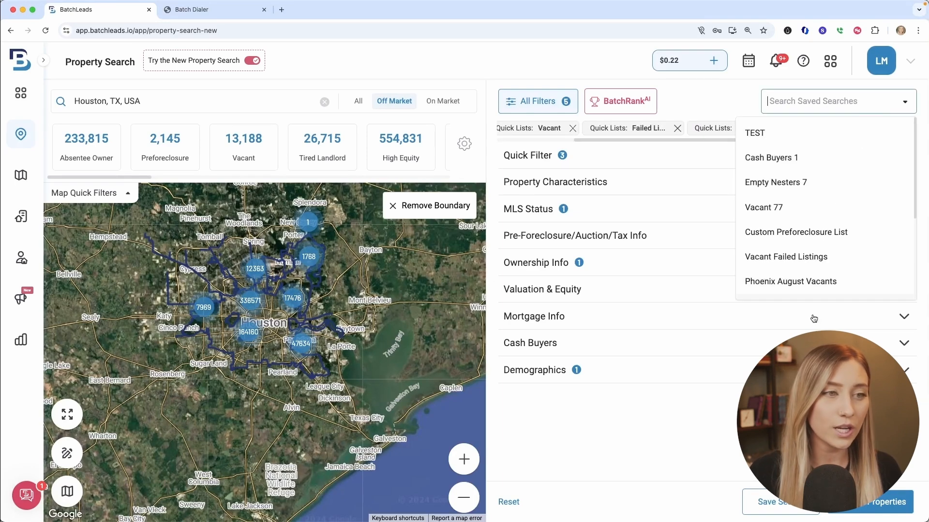
left_click(812, 318)
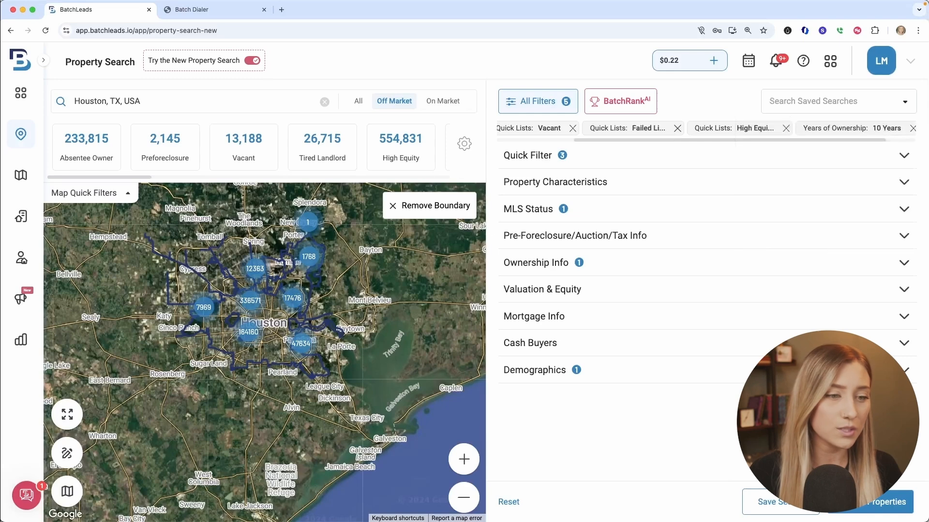
left_click(859, 505)
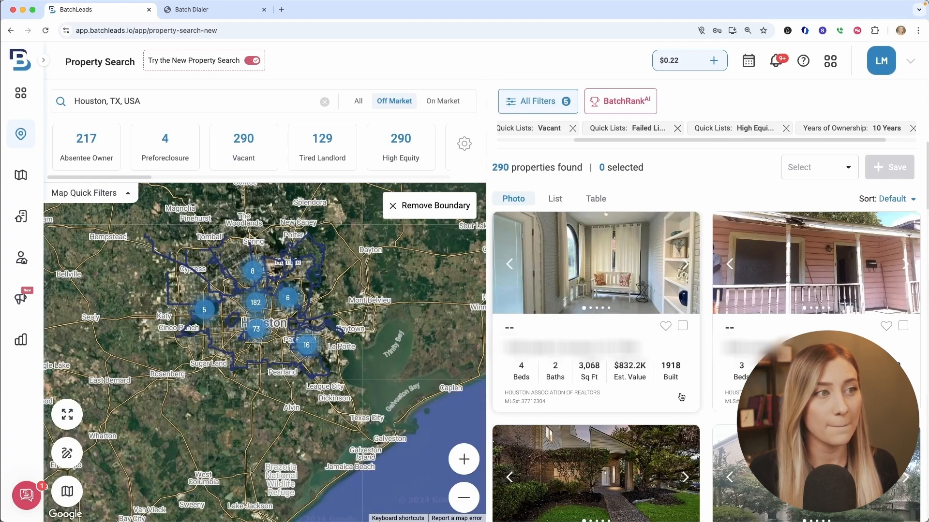
Select all the found properties and choose to save them as properties rather than agents.
left_click(843, 173)
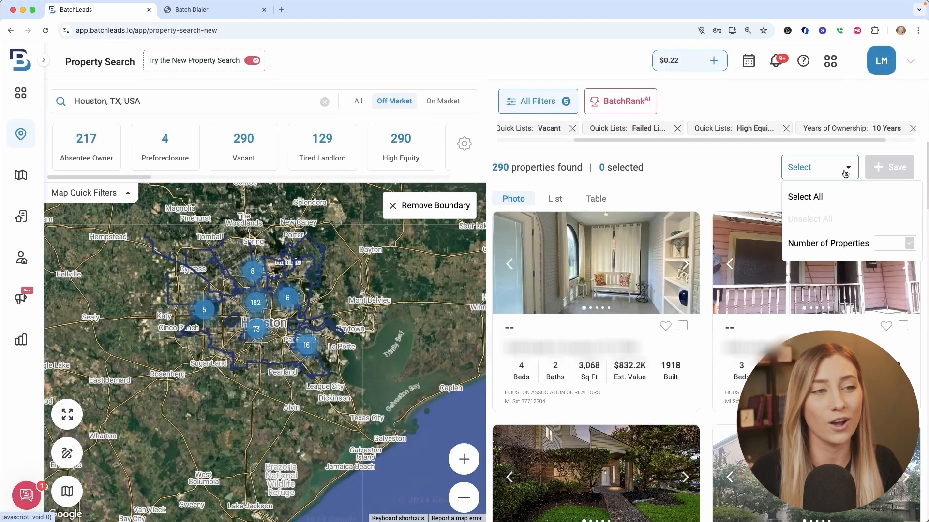
left_click(828, 198)
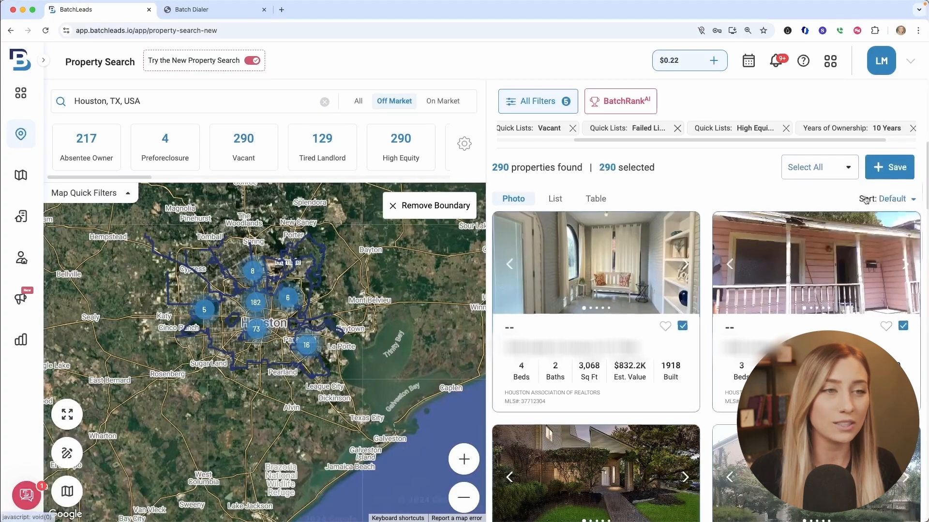
left_click(891, 169)
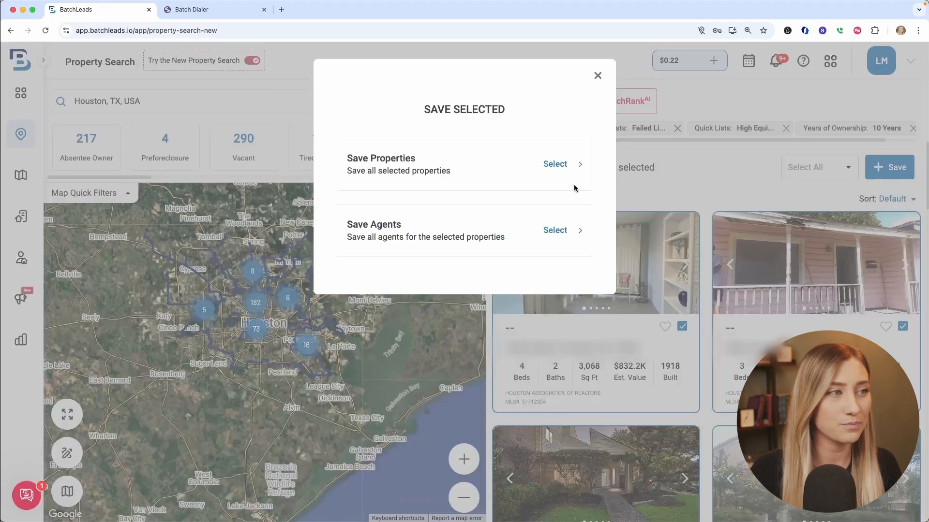
left_click(555, 165)
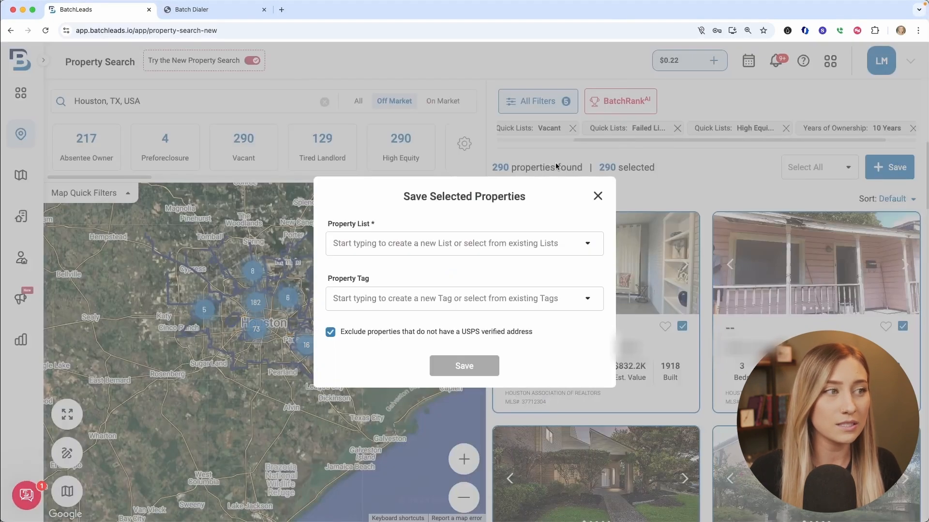
Look through the existing property lists and property tags available for saving the selected properties.
left_click(515, 252)
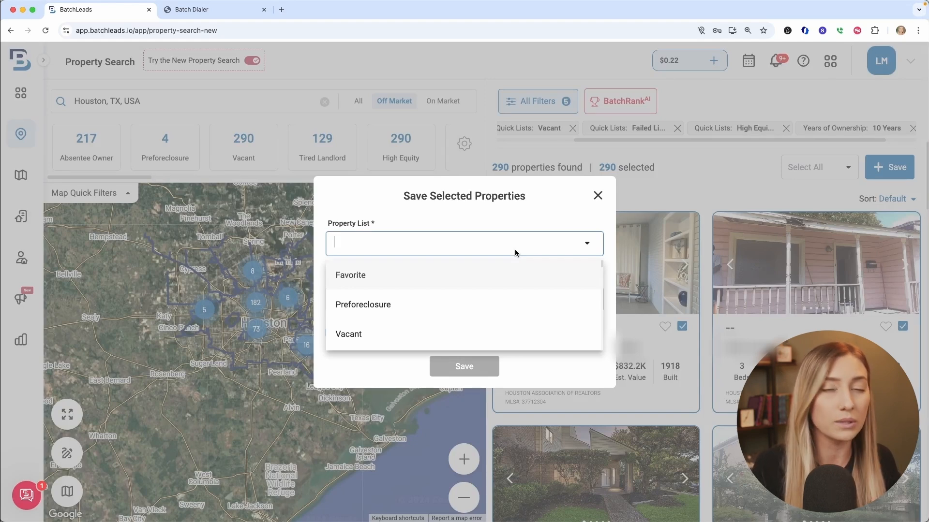
left_click(497, 214)
left_click(490, 301)
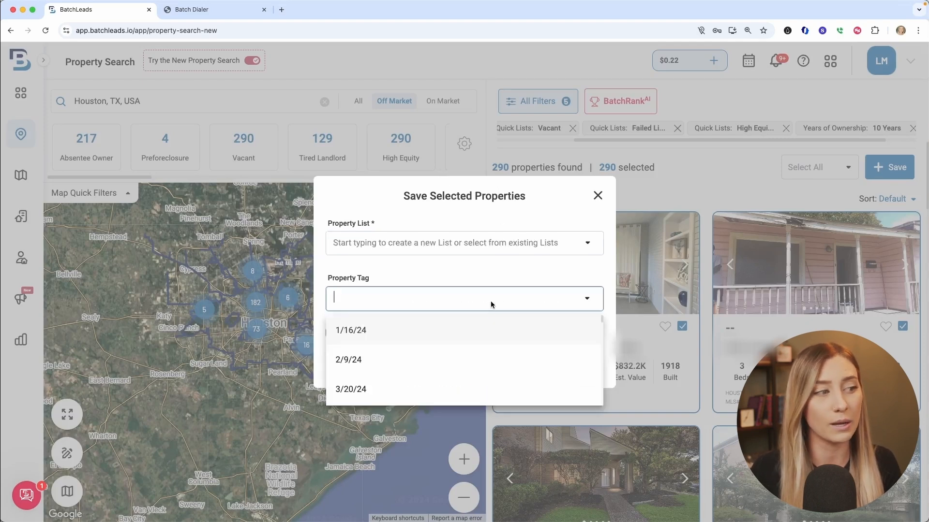
scroll(492, 345, "down", 8)
scroll(492, 346, "down", 10)
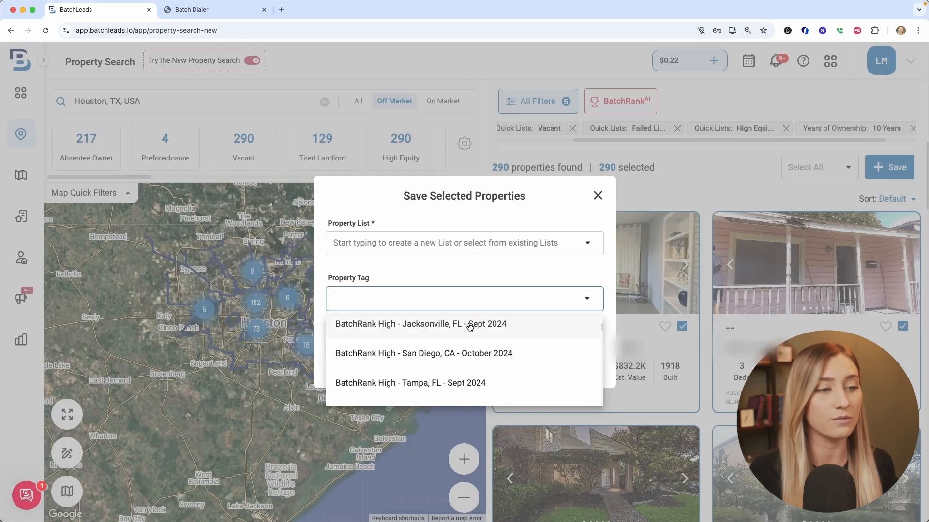
left_click(480, 274)
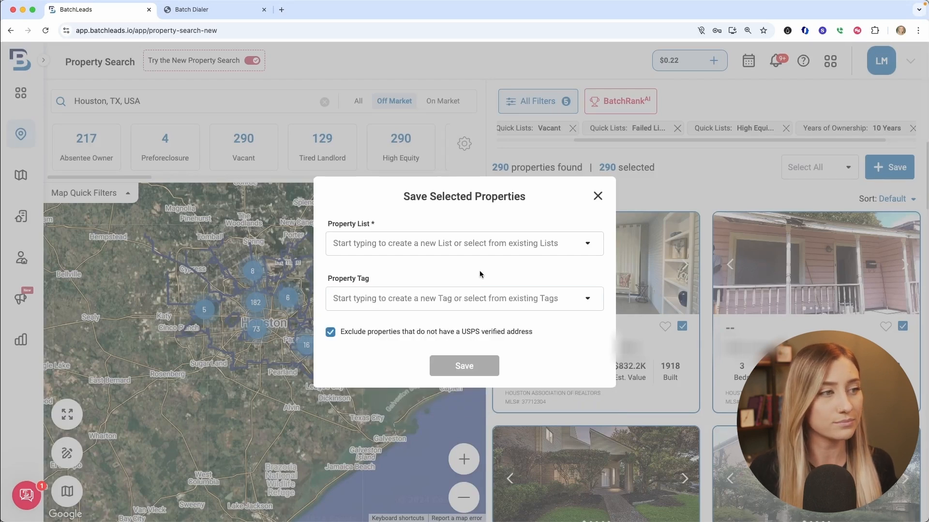
Search the existing property lists for "Vacan" in the save dialog.
left_click(477, 244)
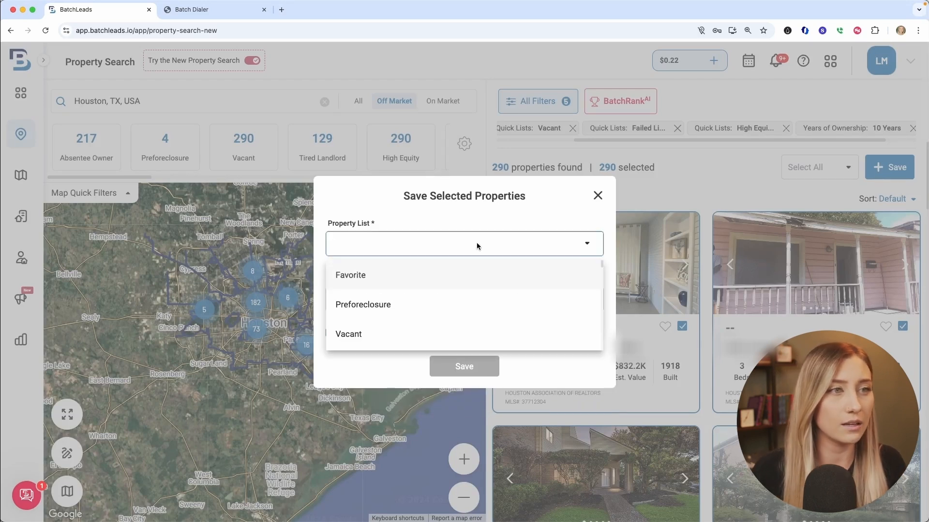
type("V")
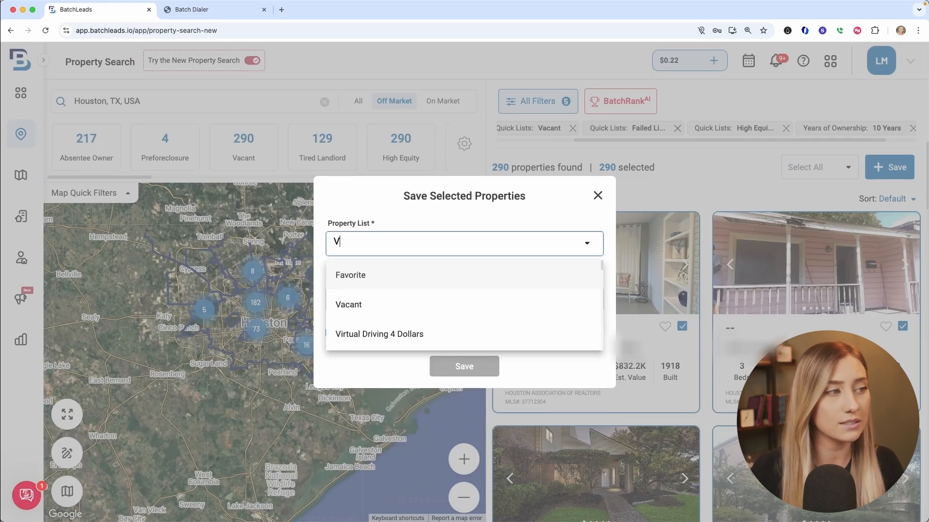
type("acan")
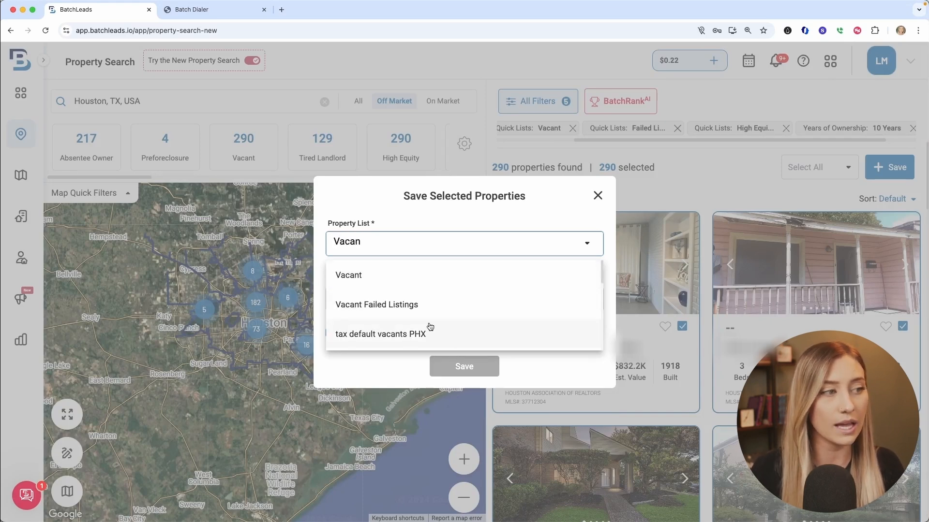
type("kjv;qeuveo")
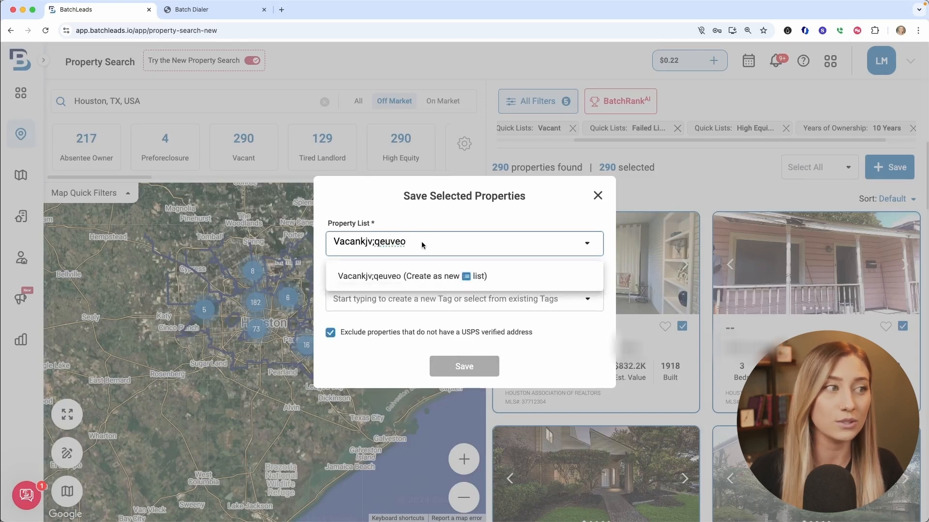
left_click_drag(422, 241, 364, 245)
key("BackSpace")
key("BackSpace")
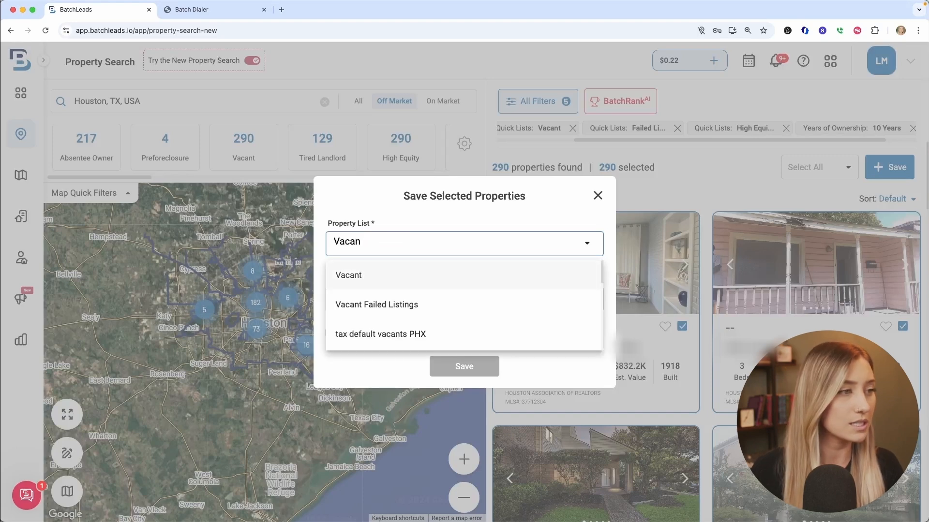
Choose the Vacant Failed Listings property list and create the property tag "Vacant Failed Listings - Houston, TX - November 2024".
left_click(375, 304)
left_click(453, 301)
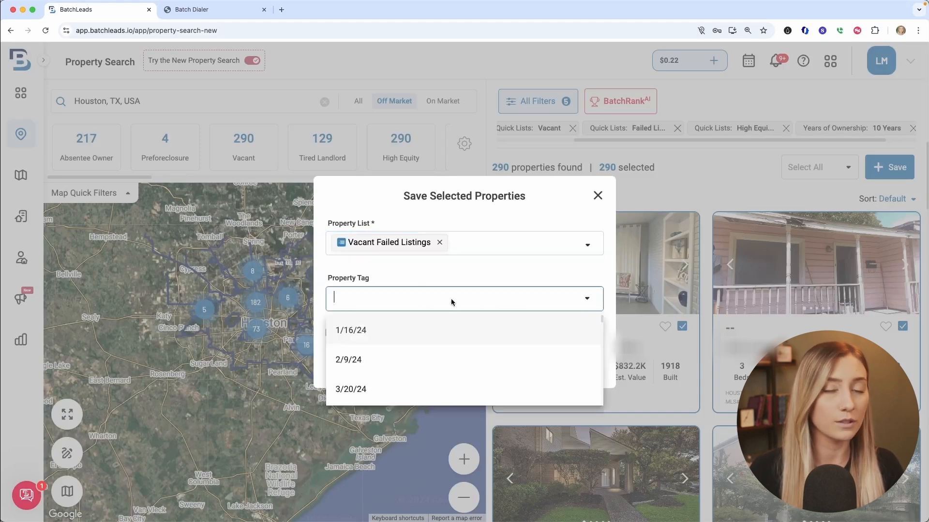
type("Vaca")
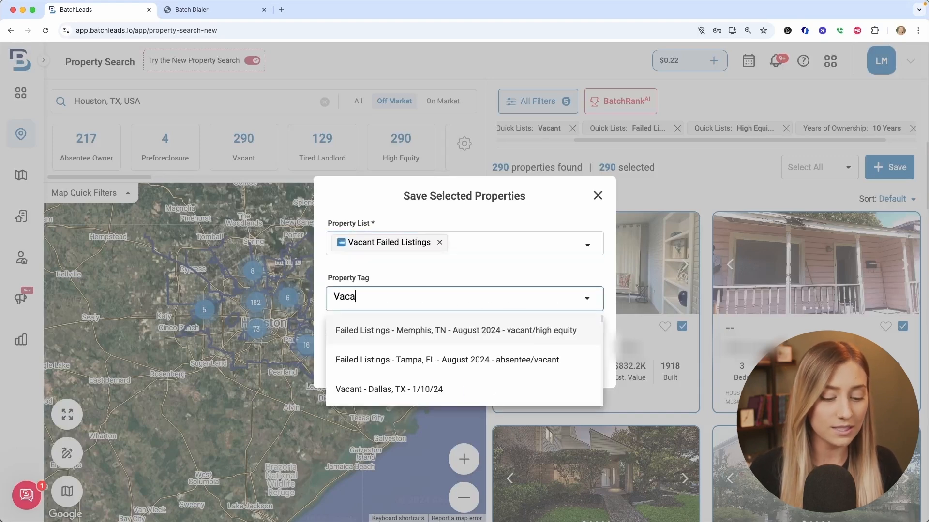
type("nt Fail")
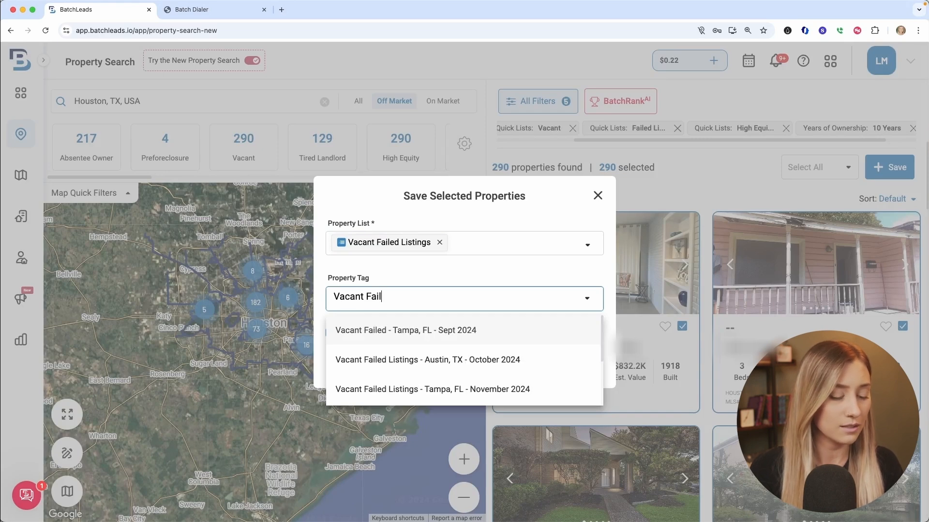
type("ed Listi")
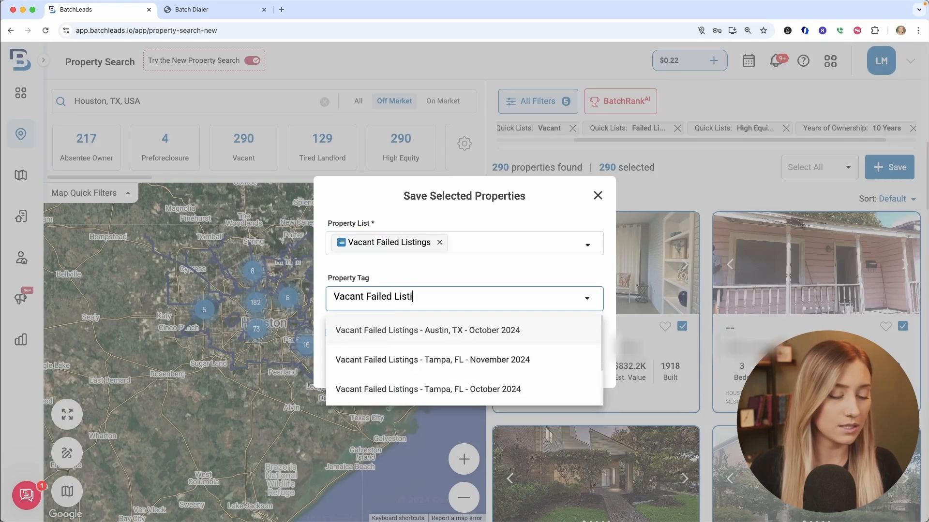
type("ngs - Hou")
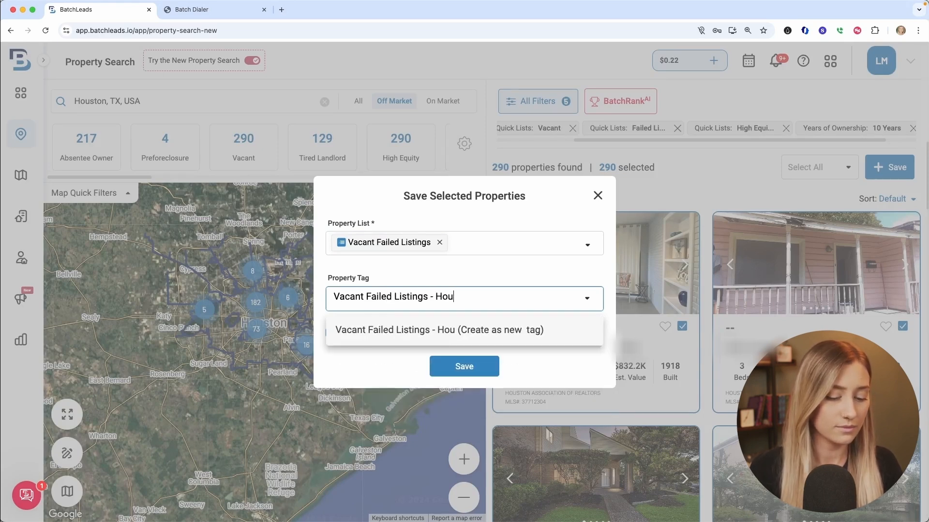
type("ston, TX - ")
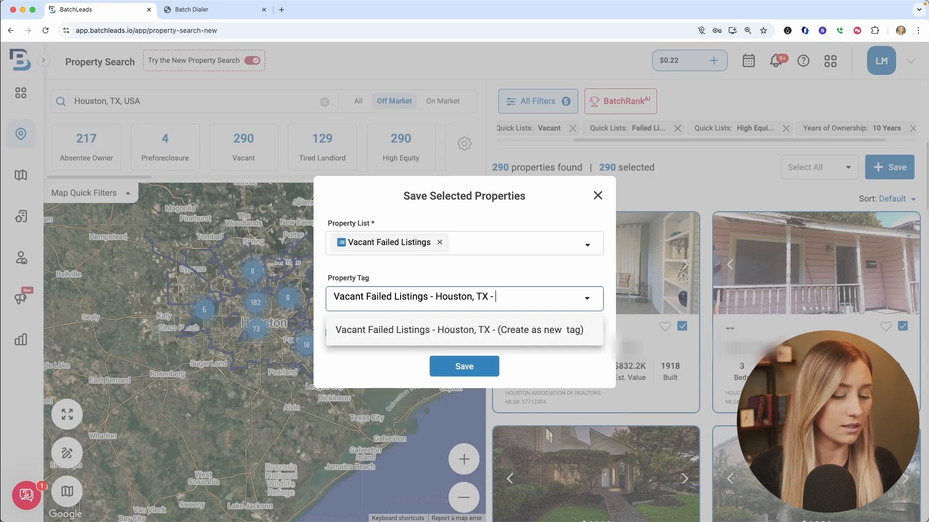
type("N")
type("pv")
key("BackSpace")
key("BackSpace")
type("ovm")
key("BackSpace")
type("ember 2024")
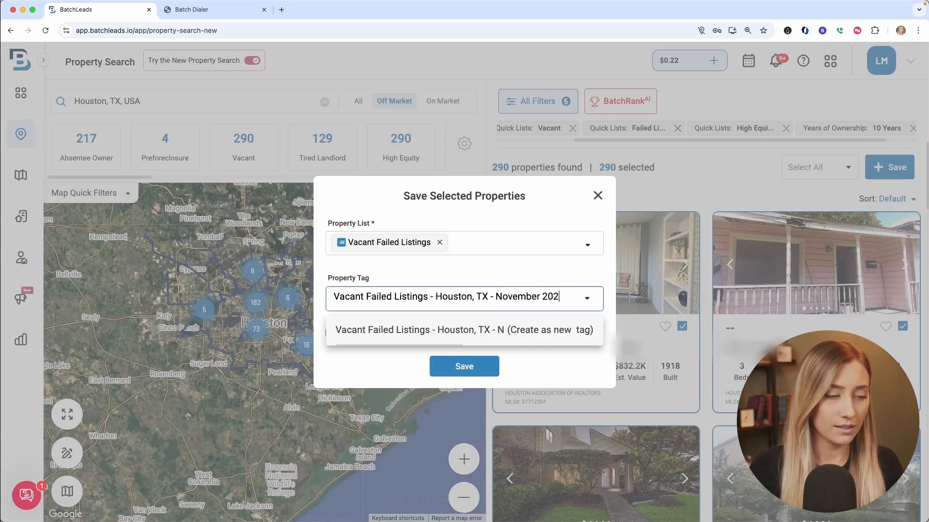
left_click(500, 331)
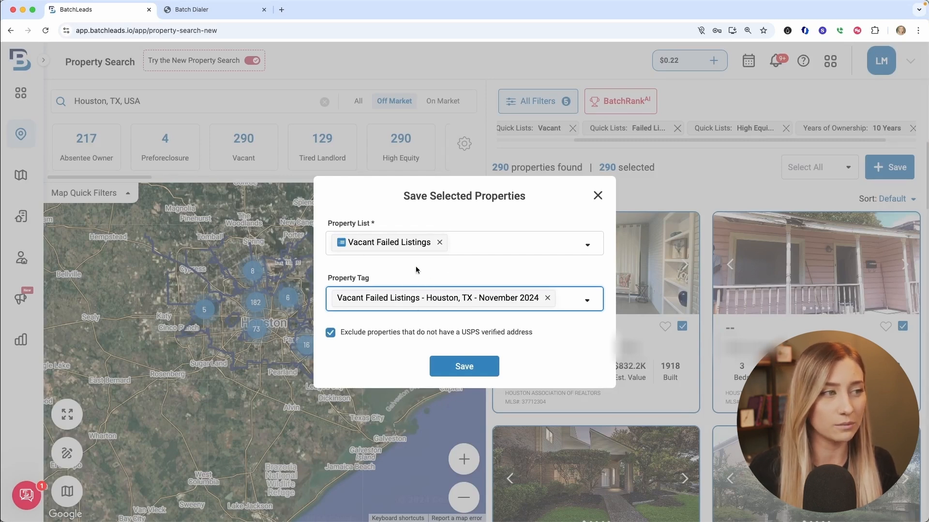
Save the selected properties with this list and tag, and skip saving their agents.
left_click(480, 367)
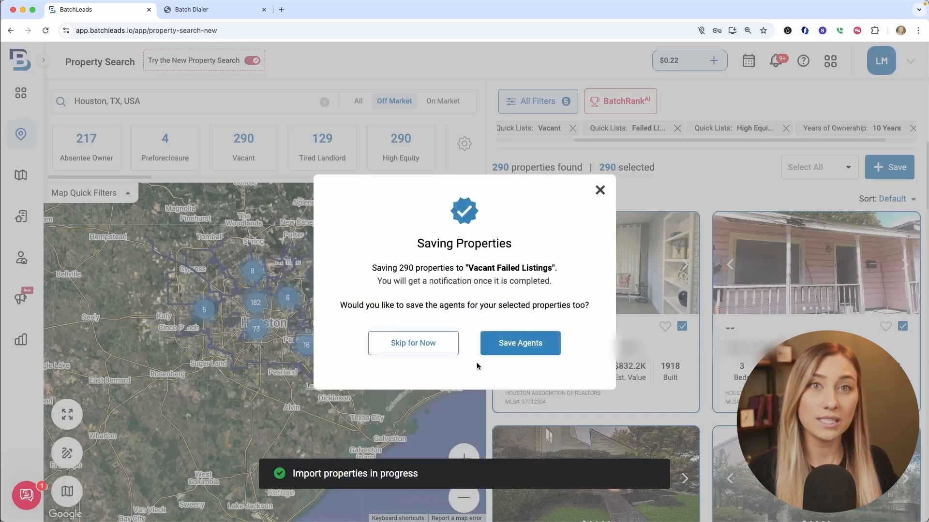
left_click(431, 345)
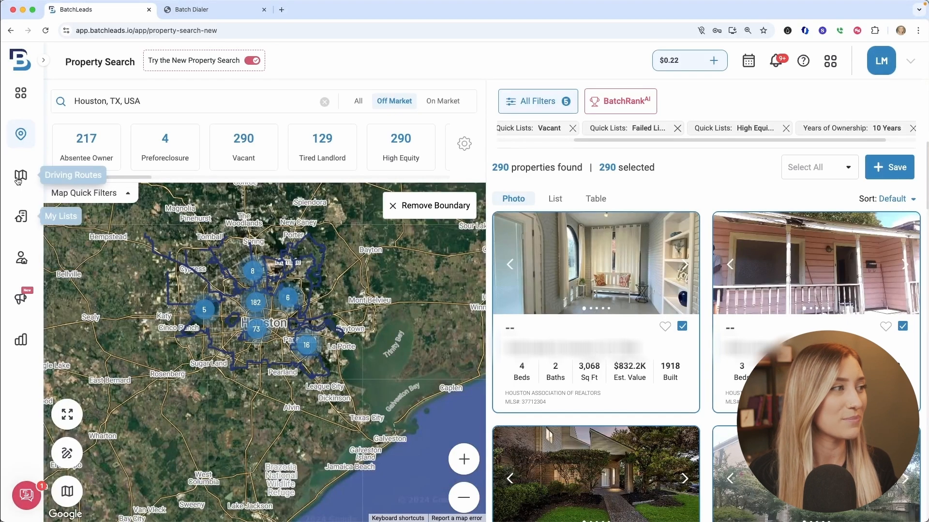
Go to My Lists, examine the contact phone numbers in the first property's details, and close the details.
left_click(22, 216)
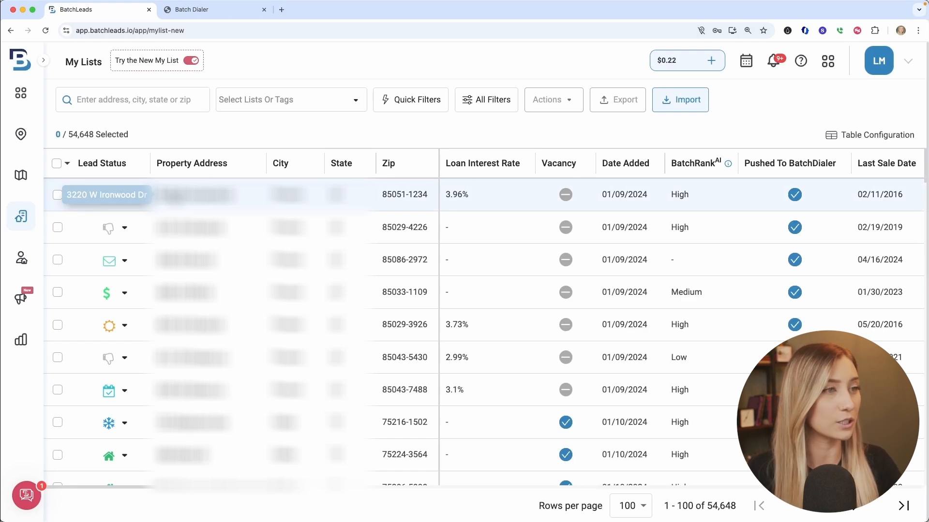
left_click(174, 195)
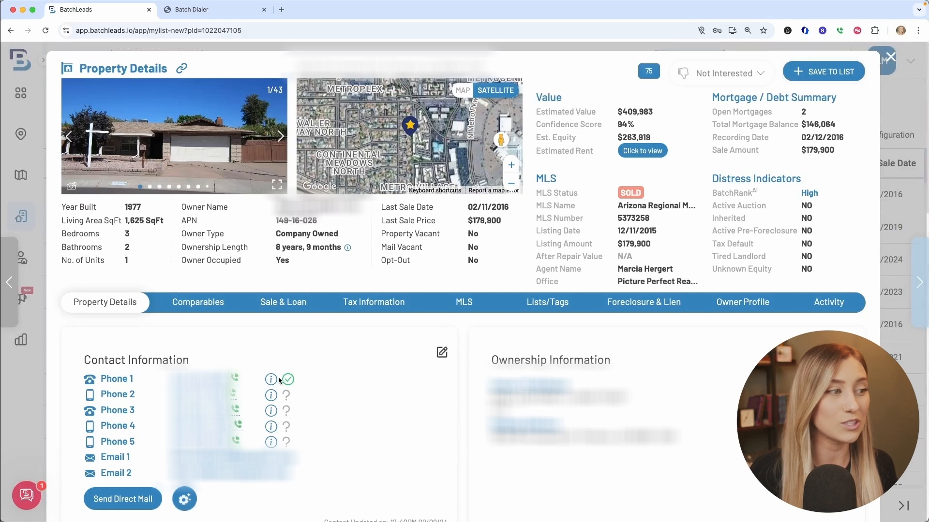
mouse_move(270, 413)
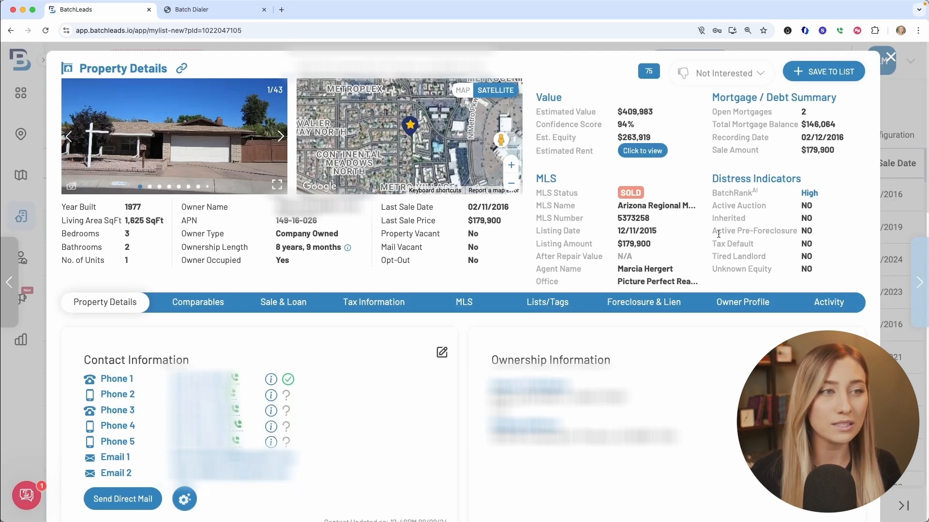
left_click(891, 60)
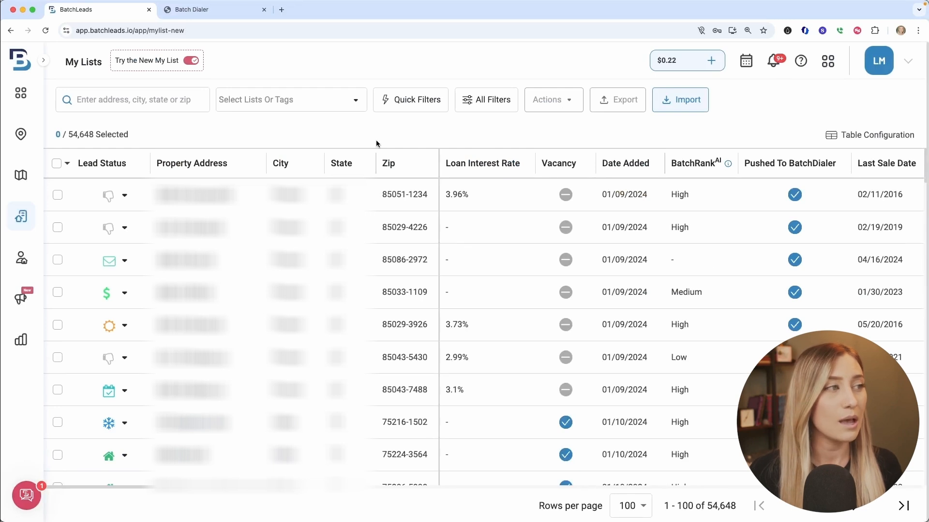
Filter My Lists by the tag "Vacant Failed Listings - Houston, TX - November 2024".
left_click(356, 101)
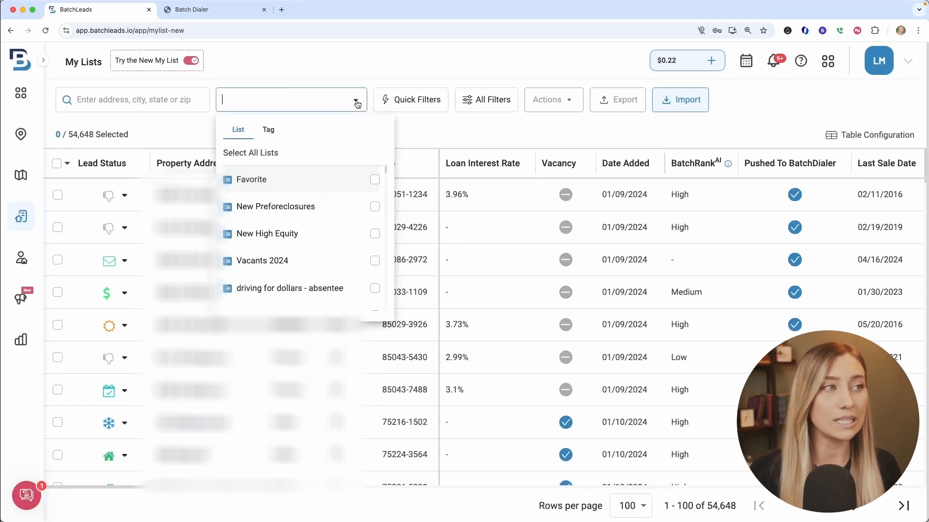
left_click(202, 124)
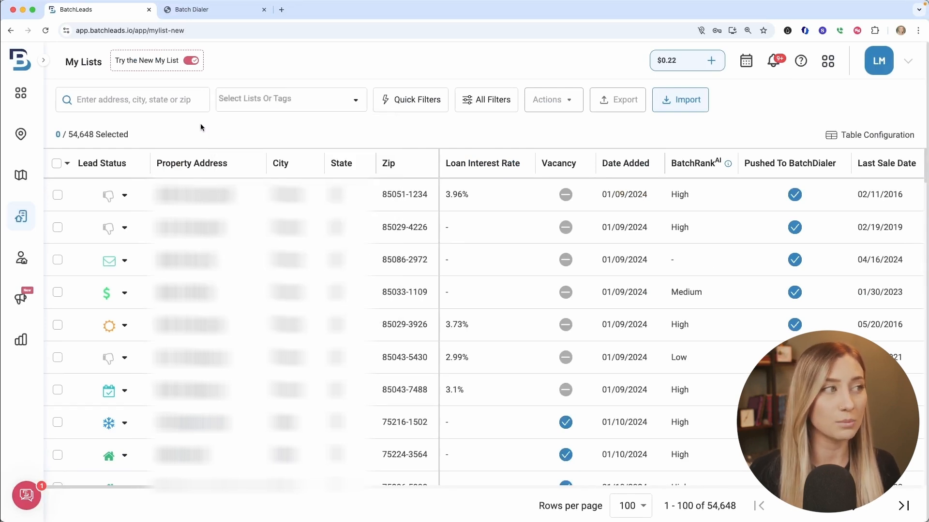
left_click(304, 99)
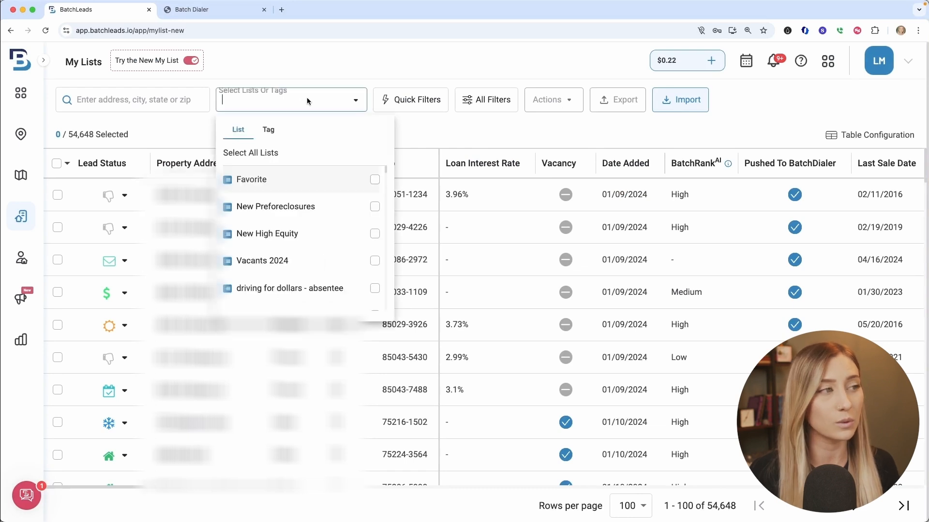
left_click(269, 131)
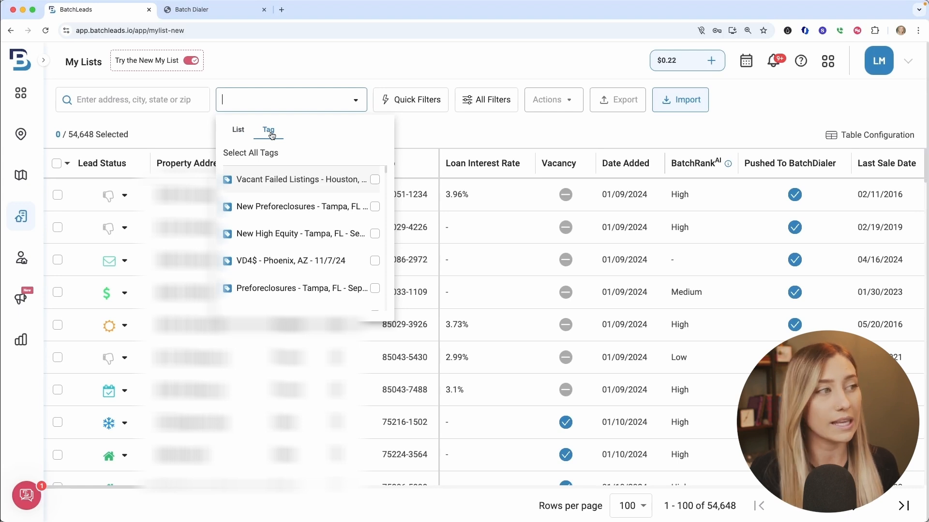
left_click(292, 180)
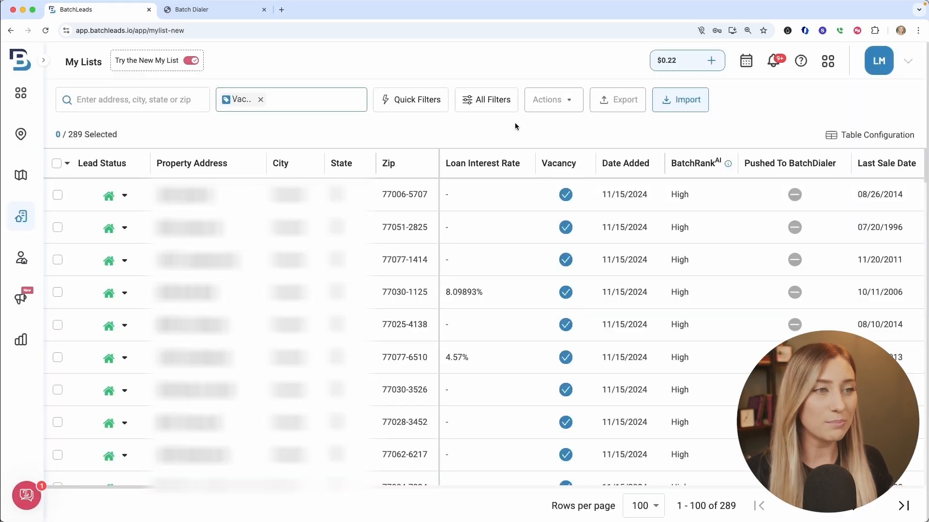
Select all the filtered properties and start pushing them to BatchDialer.
left_click(56, 164)
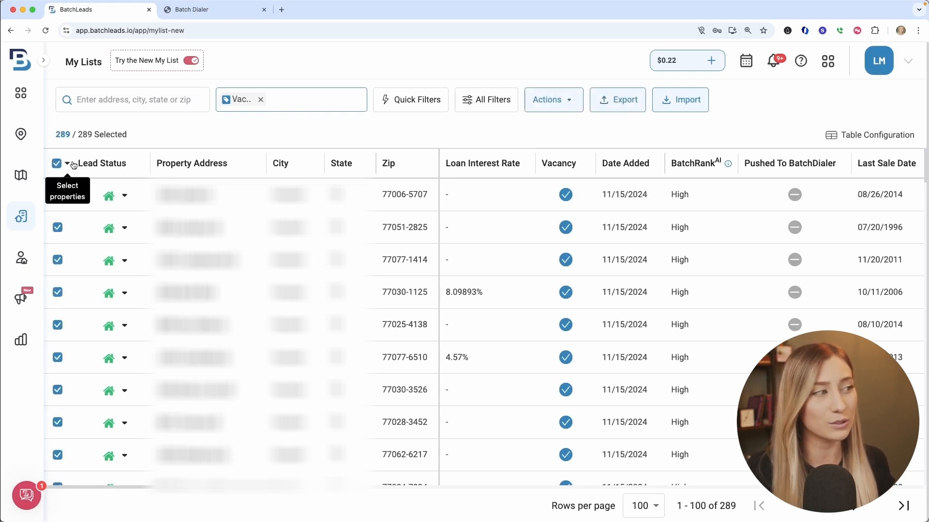
left_click(564, 101)
left_click(556, 179)
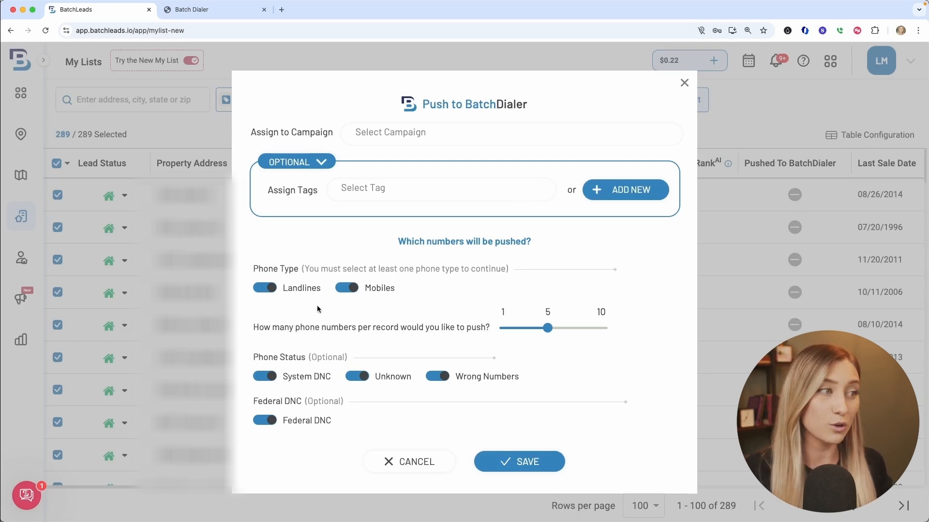
Set the push to 10 phone numbers per record, keep landlines included, and exclude System DNC, Wrong Numbers and Federal DNC.
left_click(271, 289)
left_click(271, 288)
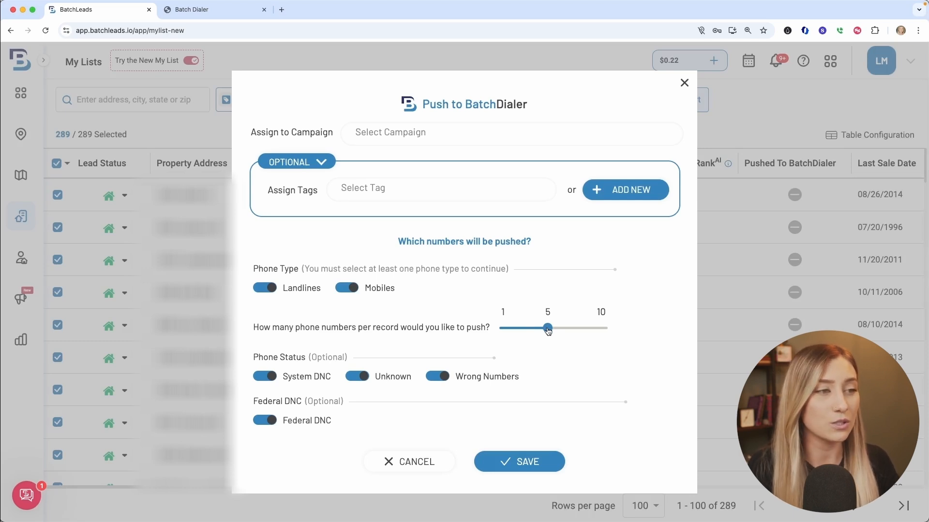
left_click_drag(547, 330, 641, 329)
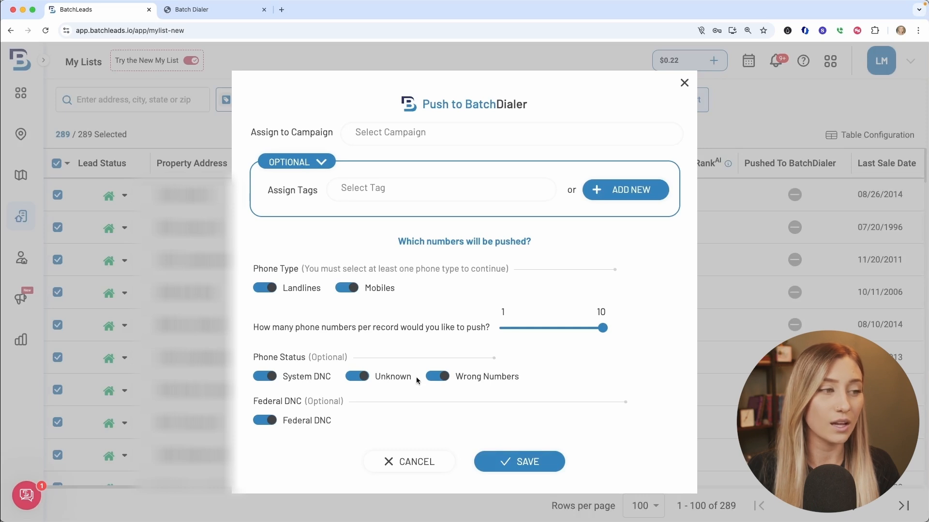
left_click(443, 377)
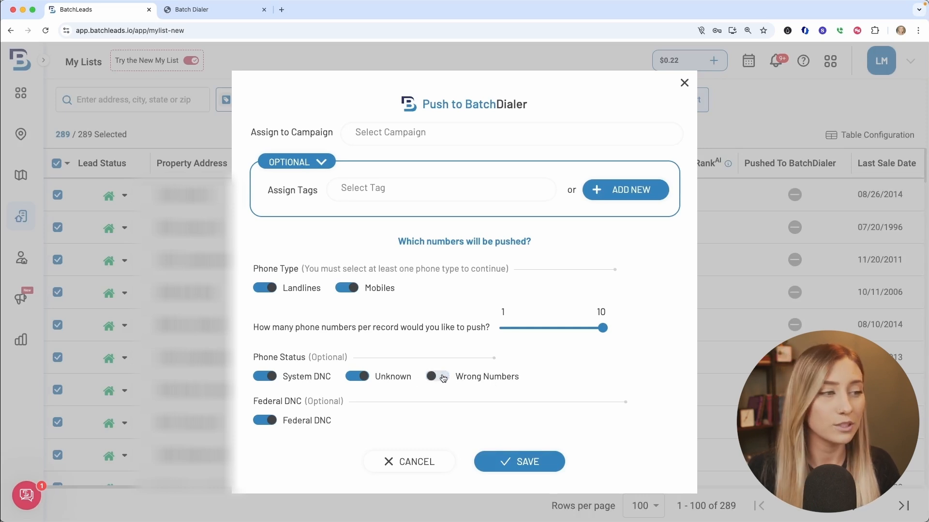
left_click(266, 380)
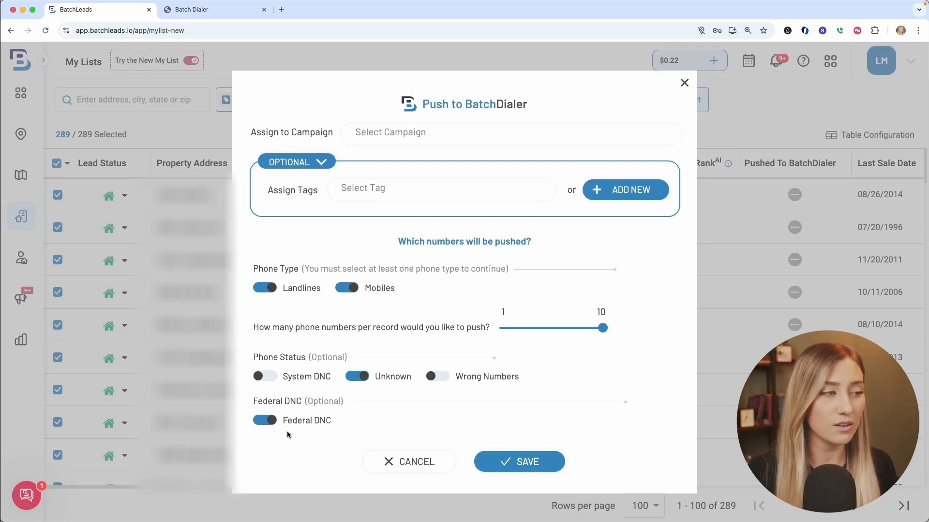
left_click(258, 420)
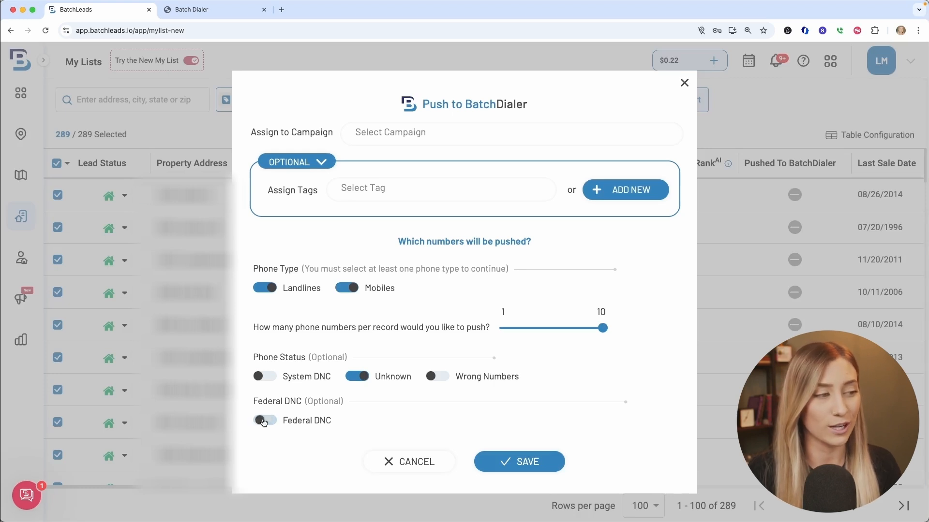
Review the campaigns available for assignment in the push settings, leaving the campaign unselected.
left_click(257, 420)
left_click(258, 420)
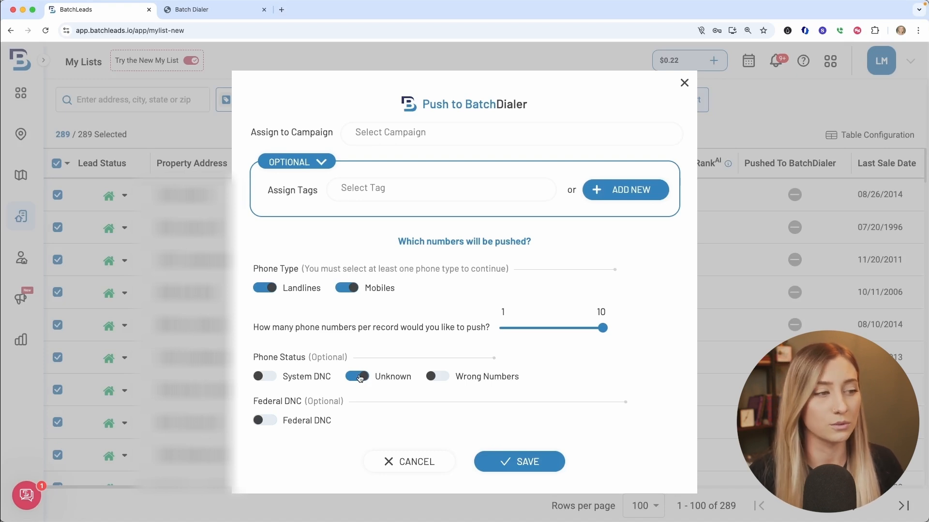
left_click(501, 137)
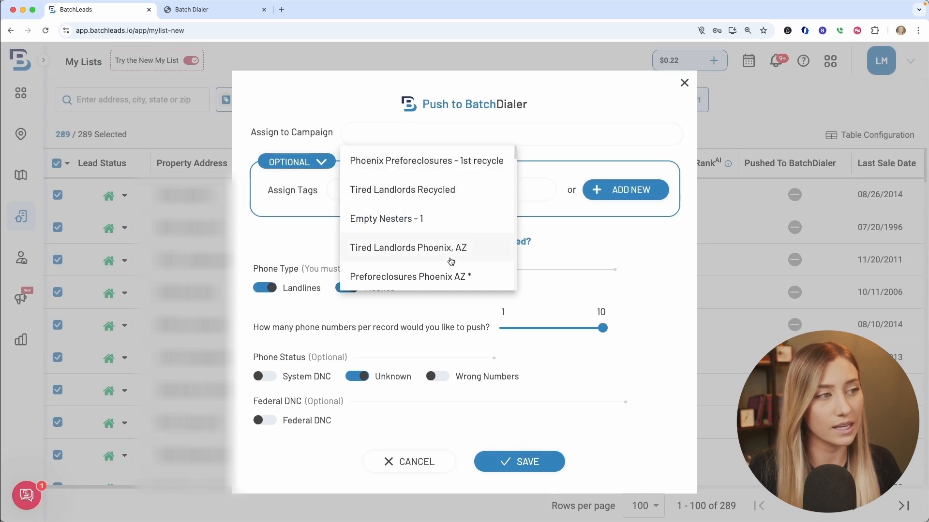
left_click(573, 256)
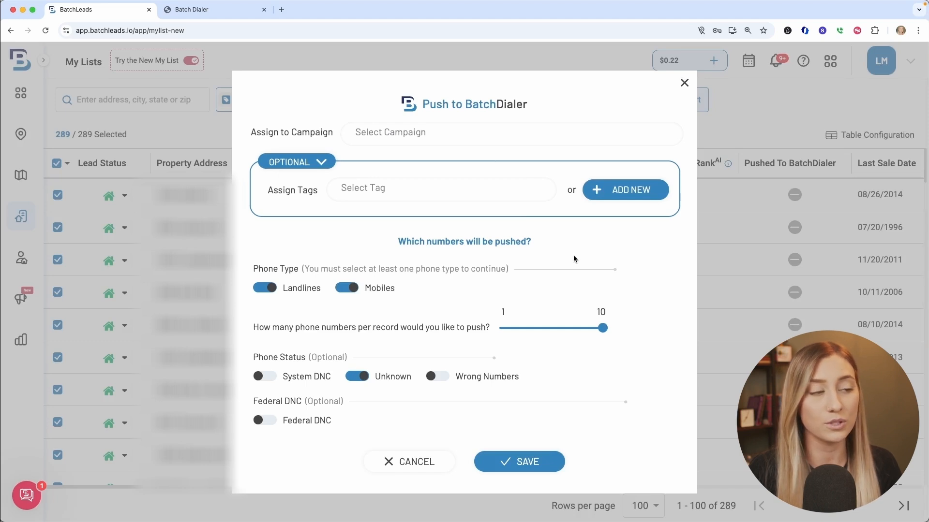
Switch to BatchDialer and start creating a new campaign.
left_click(225, 12)
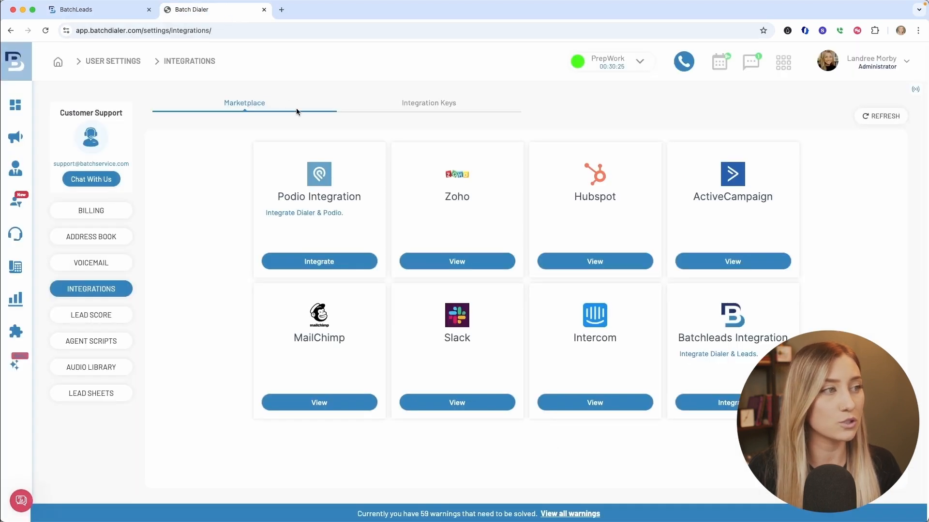
left_click(17, 138)
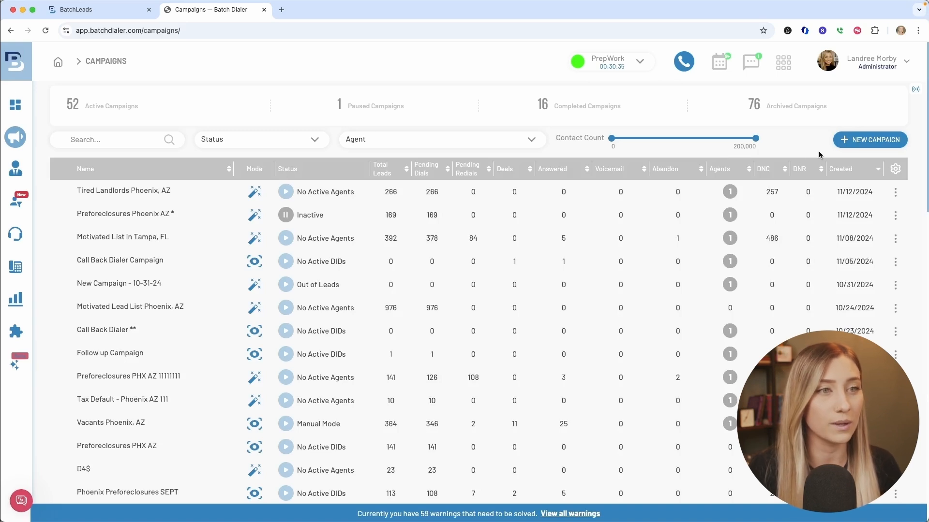
left_click(872, 141)
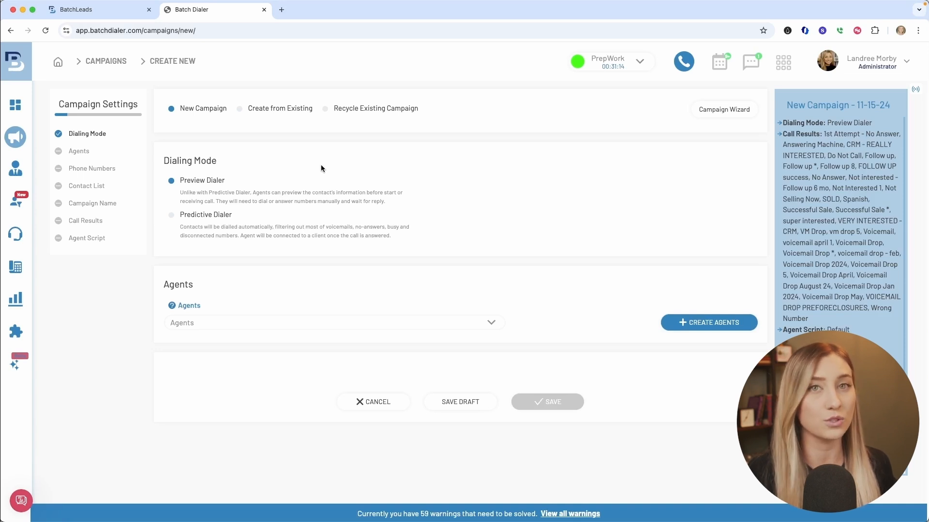
Set the campaign to Predictive Dialer and assign the administrator as agent with the November phone number group.
left_click(310, 228)
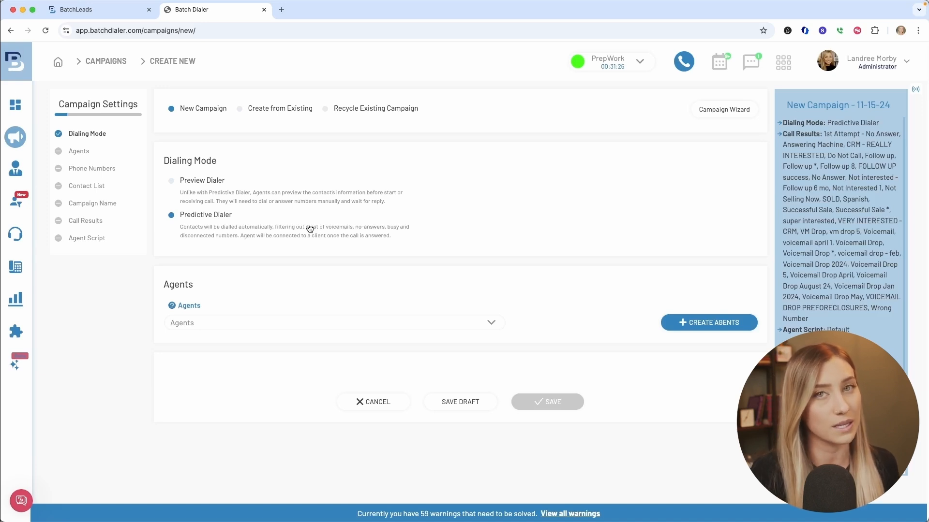
left_click(304, 320)
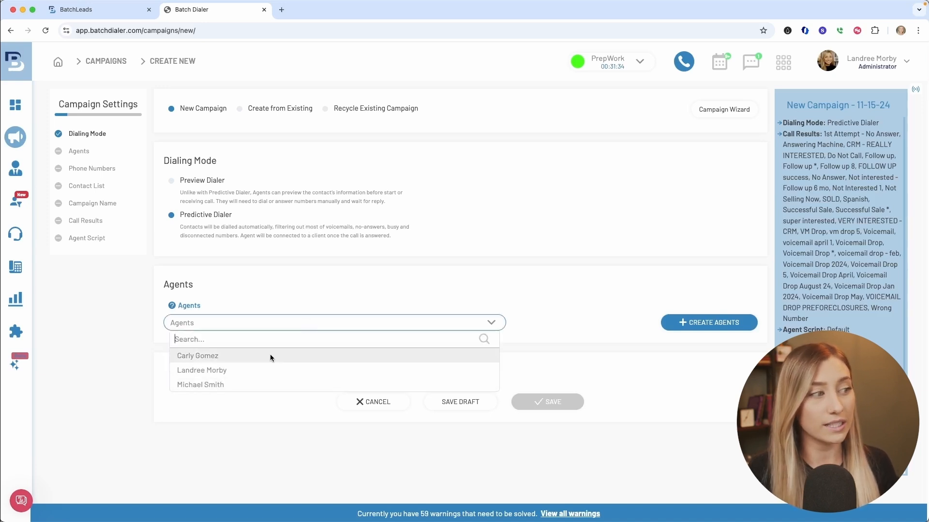
left_click(269, 368)
left_click(288, 306)
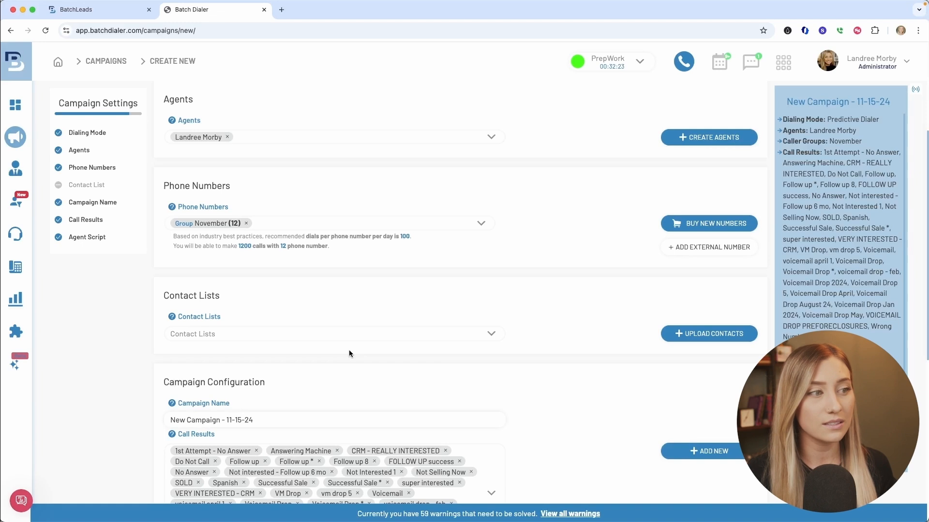
Name the campaign "Vacant Failed Listings Dallas TX".
left_click_drag(256, 420, 163, 420)
key("BackSpace")
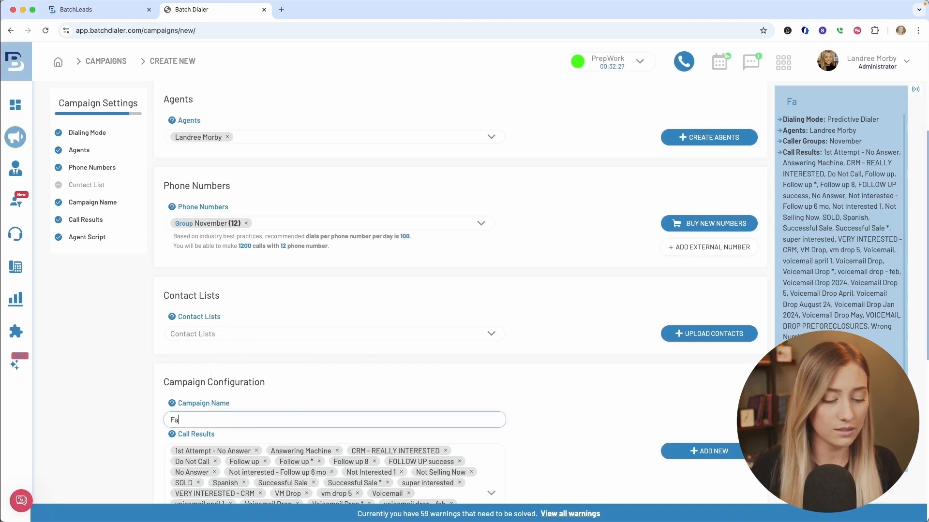
type("Va")
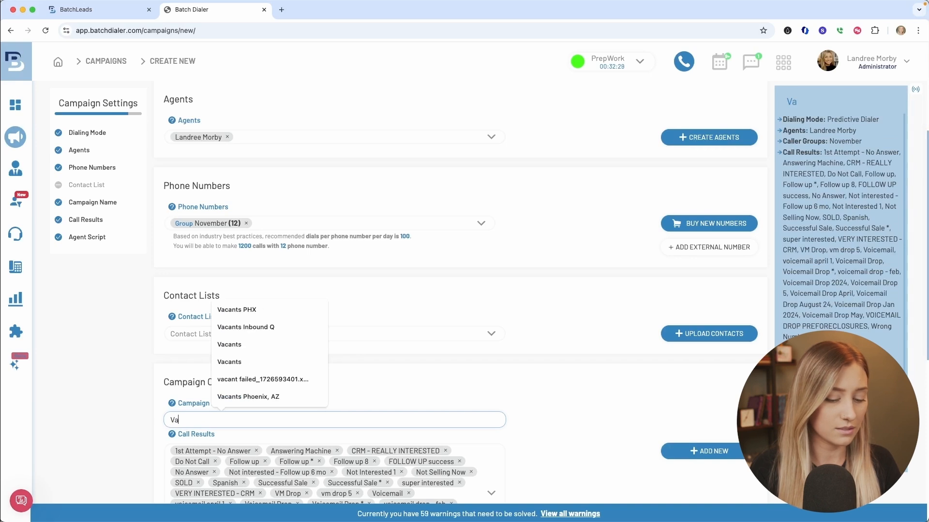
type("cant Failed Listi")
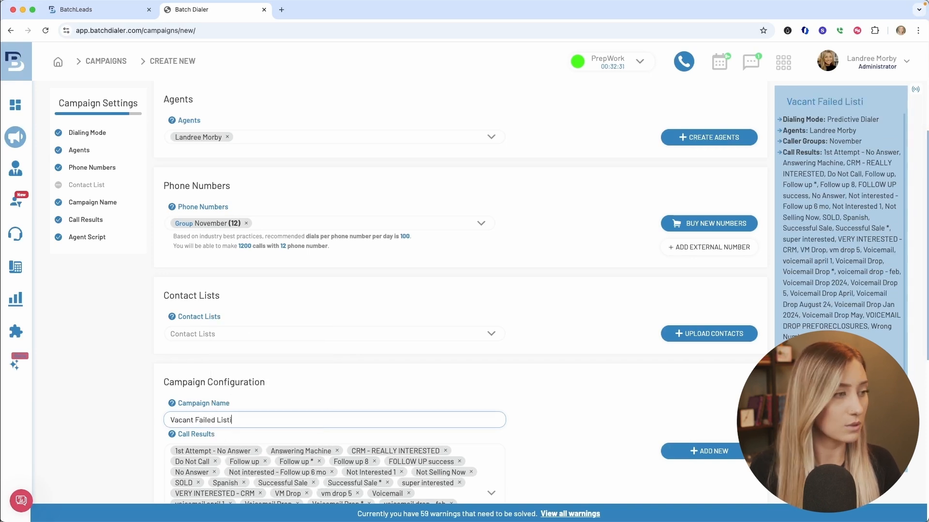
type("ngs Dallas TX")
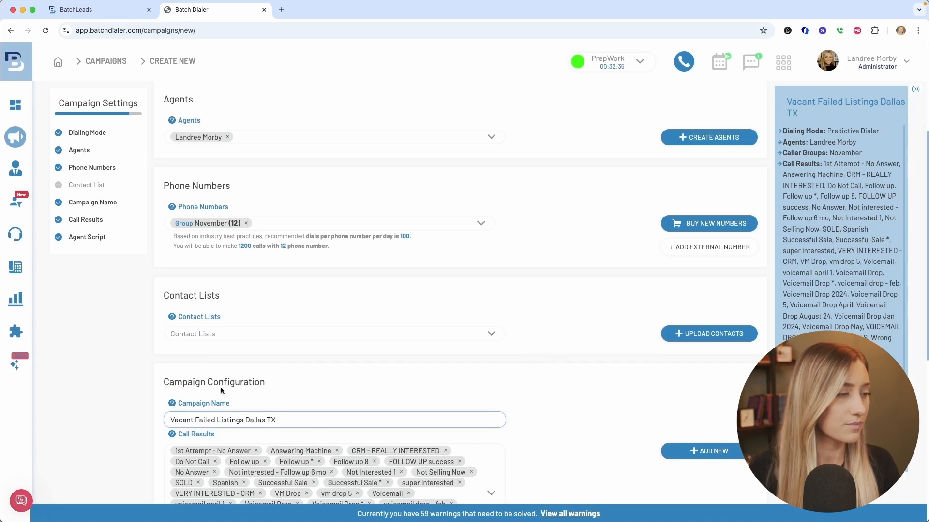
Accept the campaign's terms and conditions and save the campaign.
scroll(530, 356, "down", 3)
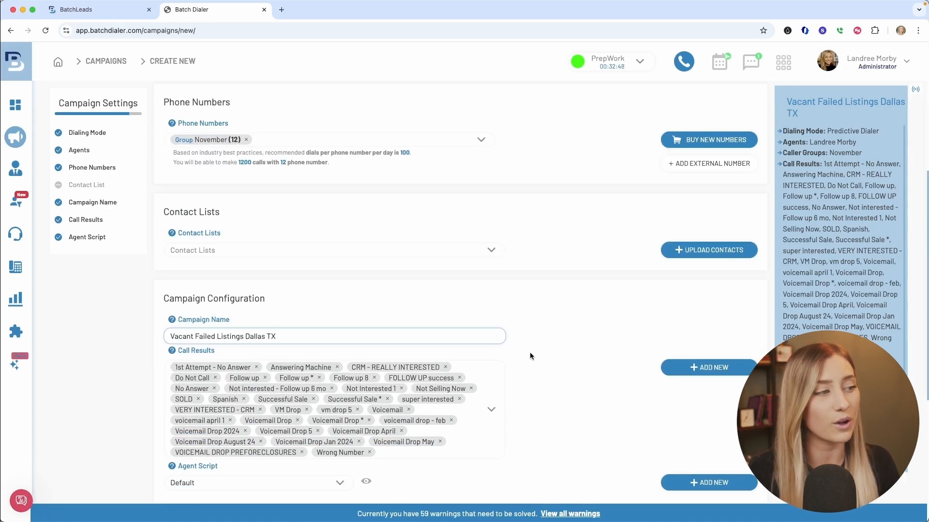
scroll(325, 372, "down", 5)
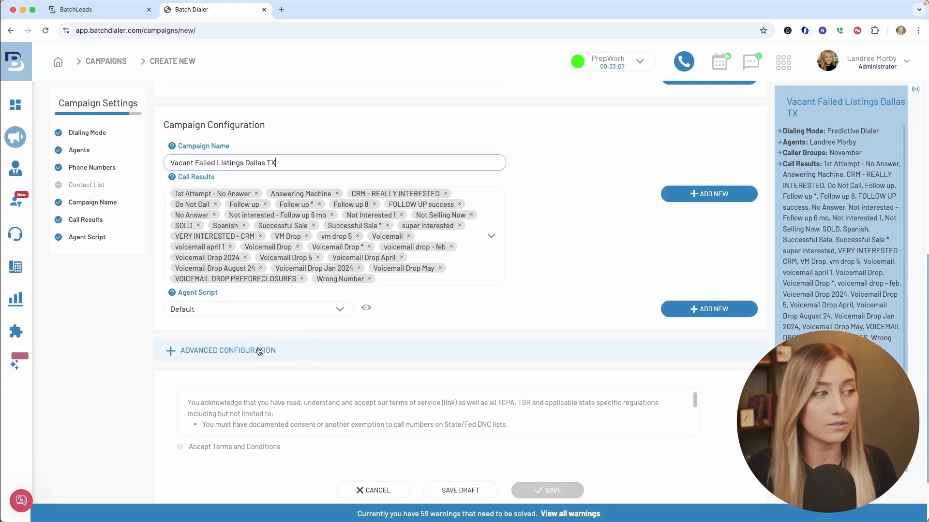
left_click(244, 447)
left_click(557, 491)
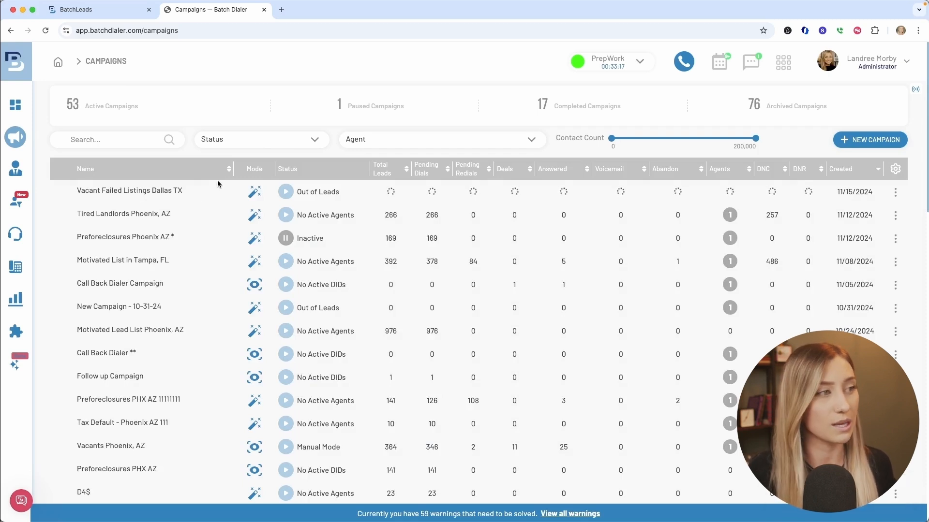
Switch back to BatchLeads, assign the push to the "Vacant Failed Listings Dallas TX" campaign, and save the push.
left_click(87, 9)
left_click(421, 137)
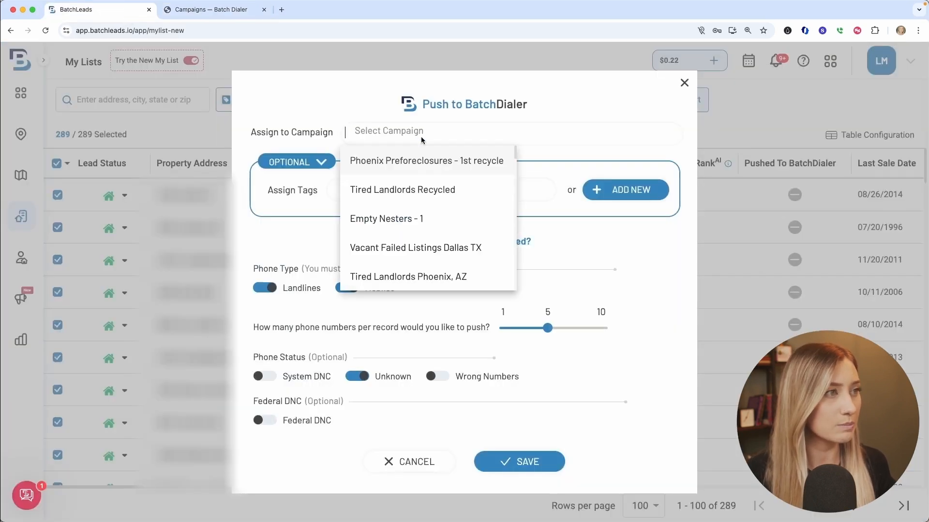
type("vac")
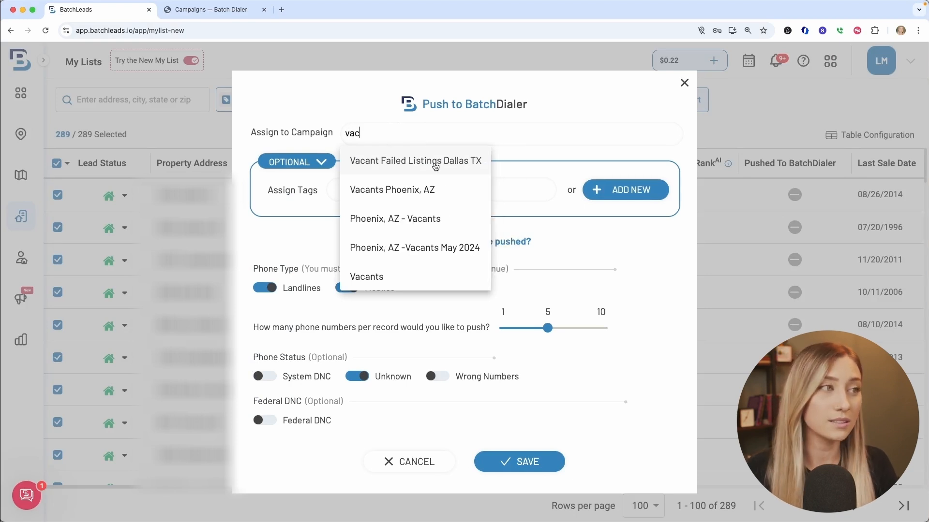
left_click(454, 167)
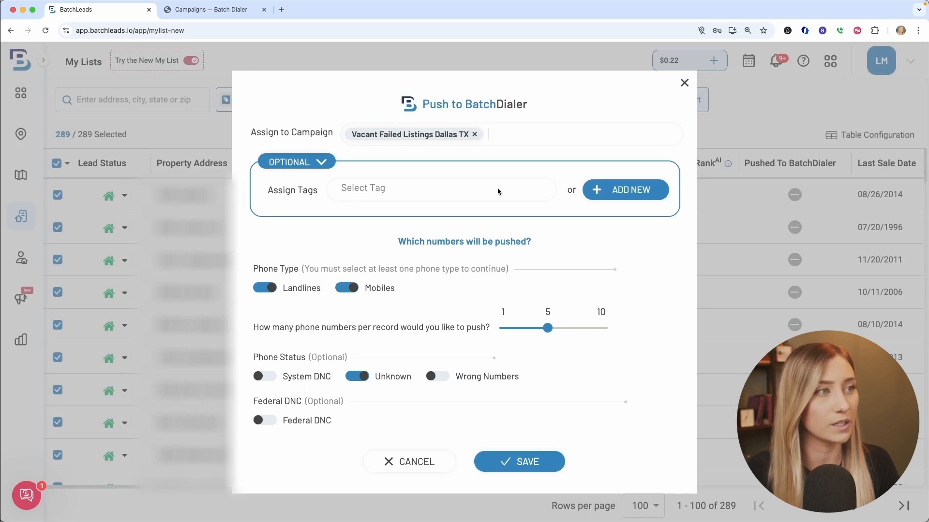
left_click(532, 461)
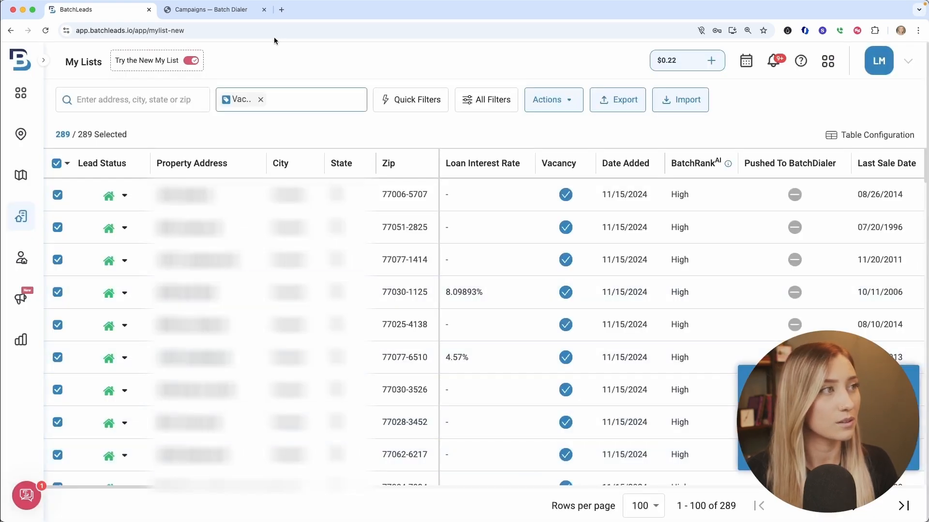
Switch to BatchDialer, find and join the "Tired Landlords Phoenix, AZ" campaign, and view the lines being dialed.
left_click(242, 12)
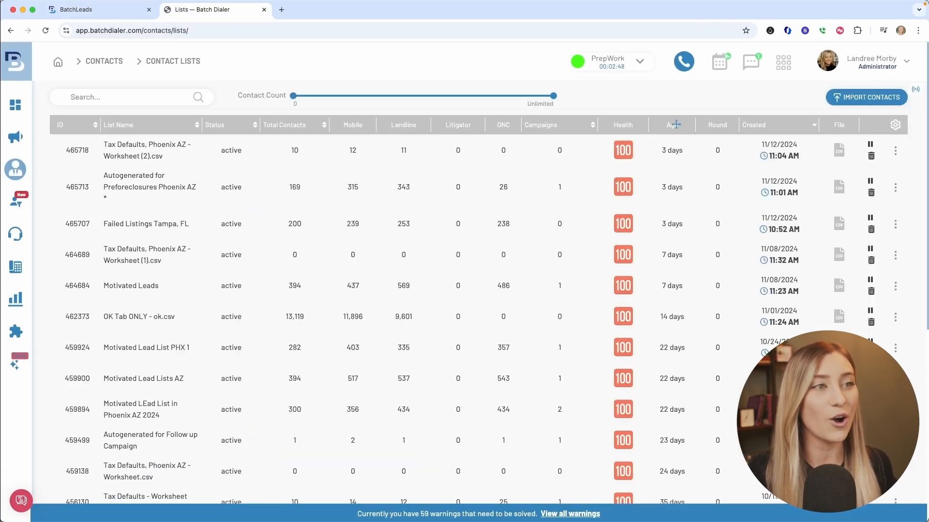
left_click(687, 64)
left_click(686, 64)
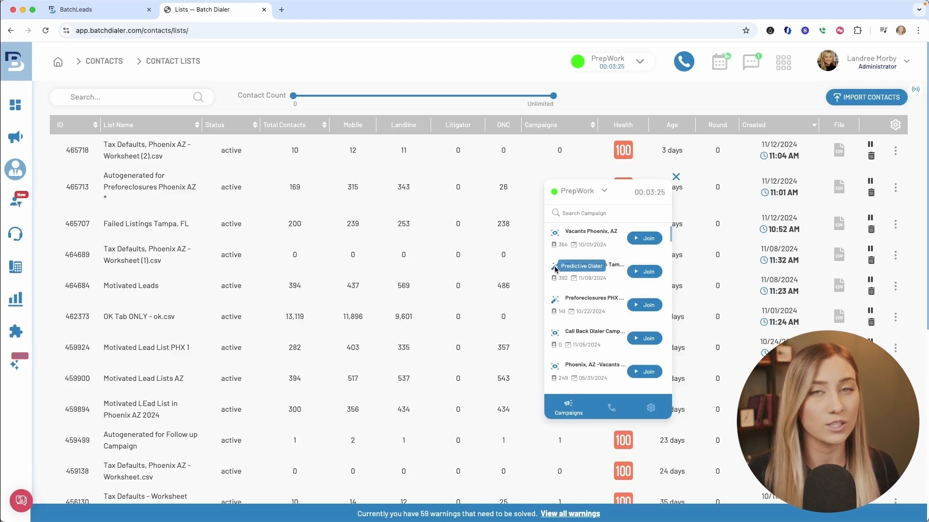
type("tired")
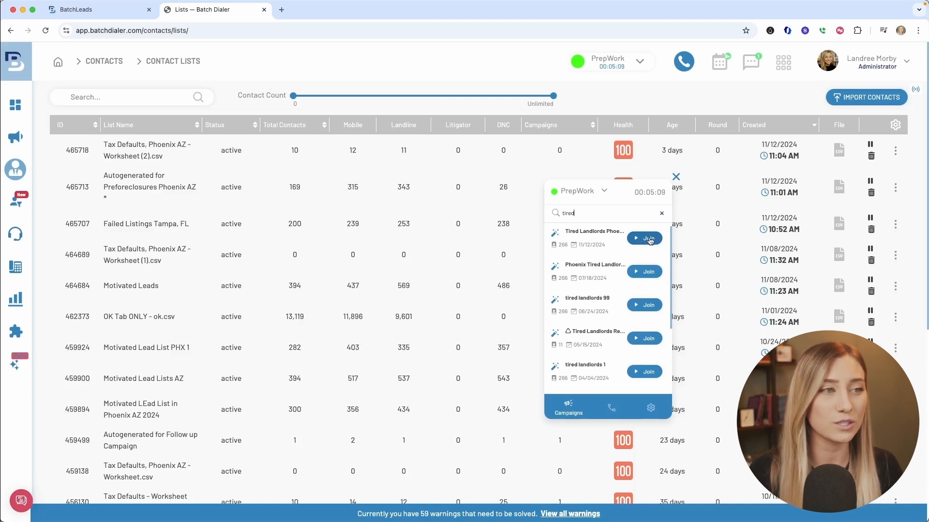
left_click(648, 239)
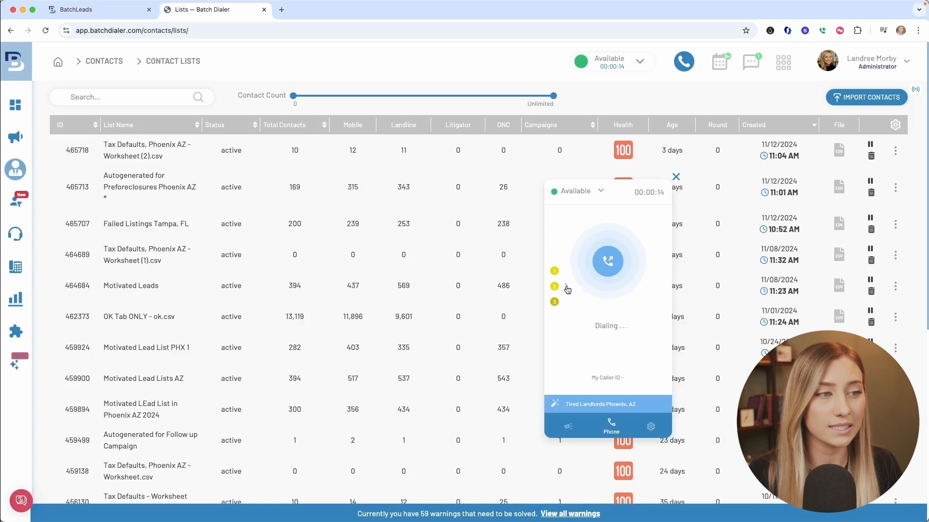
left_click(567, 288)
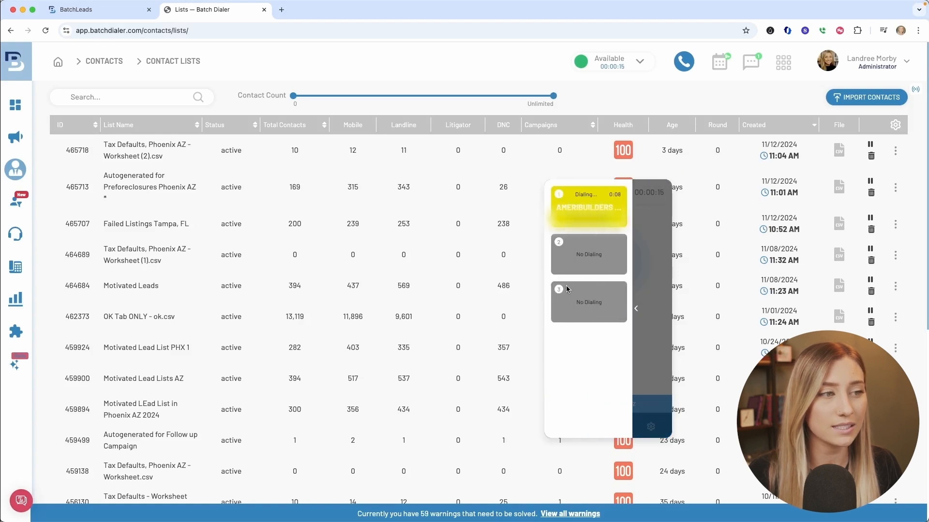
left_click(635, 310)
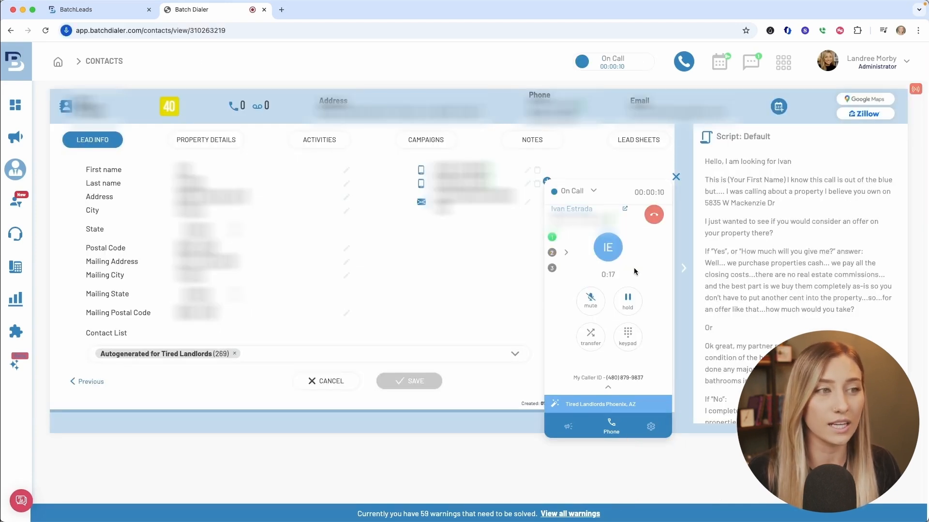
End the active call, record its result as Do Not Call, and close the lead sheet.
left_click(652, 222)
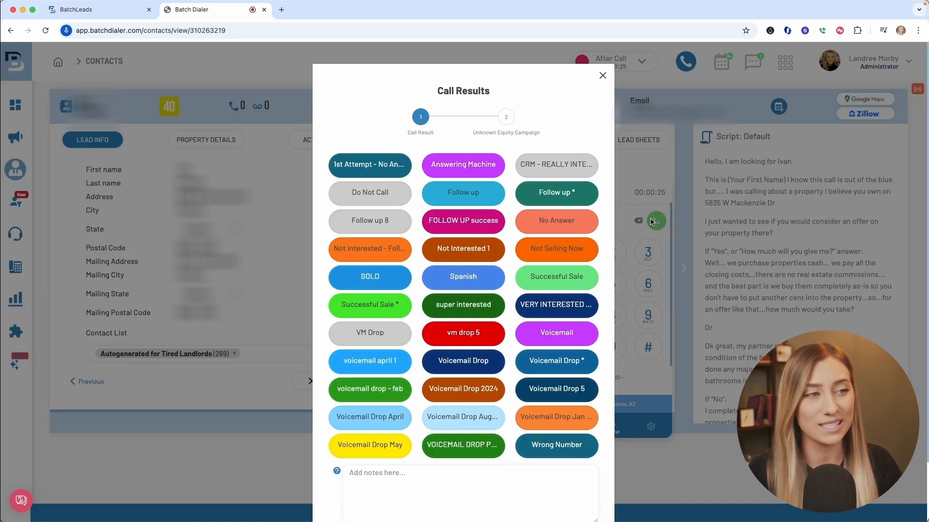
left_click(372, 194)
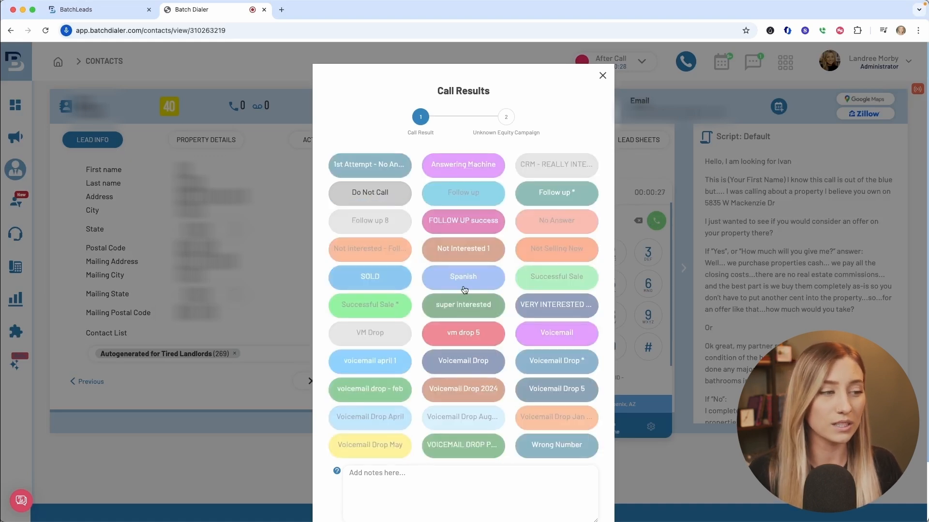
scroll(528, 415, "down", 3)
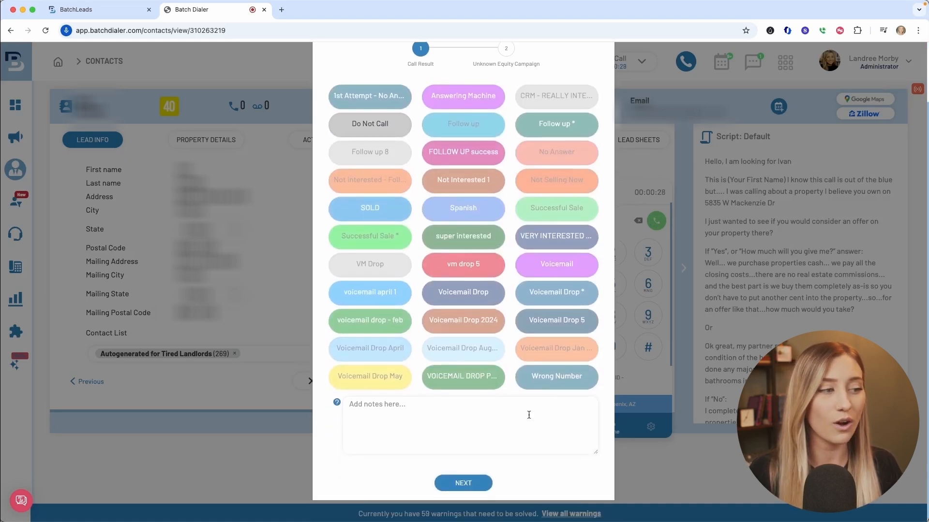
left_click(475, 485)
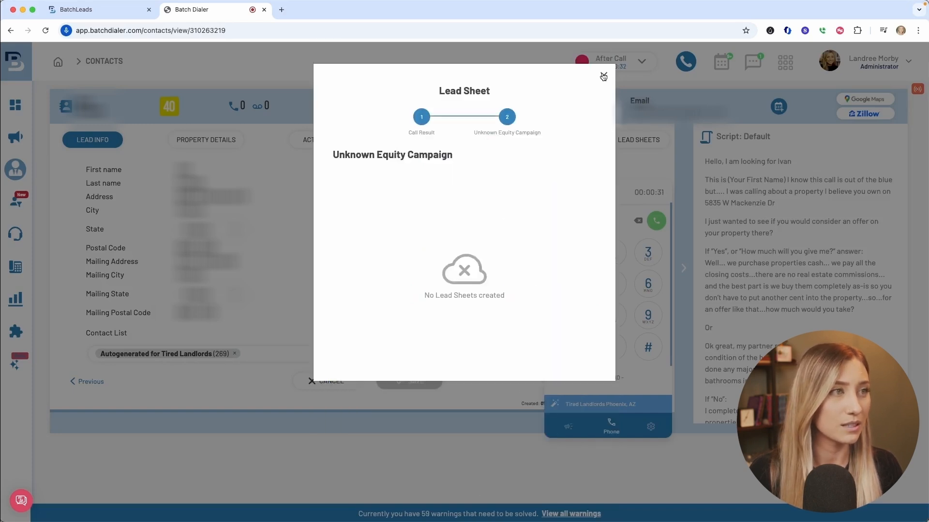
left_click(603, 75)
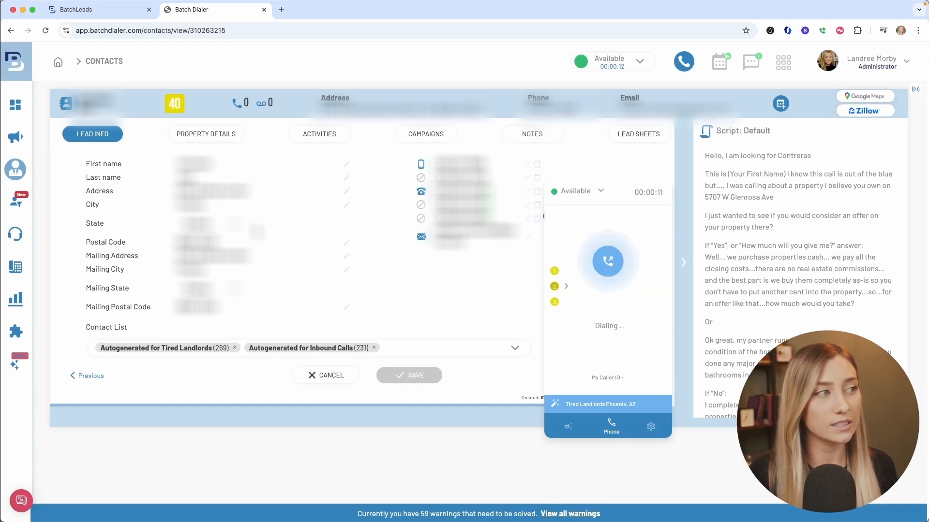
Examine the property details, recent activities and lead sheets of the contacts while the campaign is dialing.
left_click(210, 136)
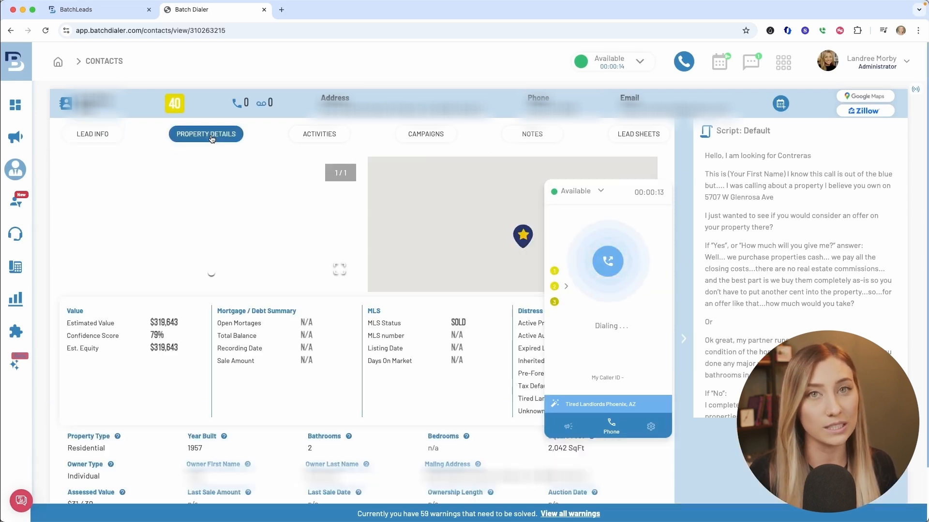
scroll(473, 324, "down", 3)
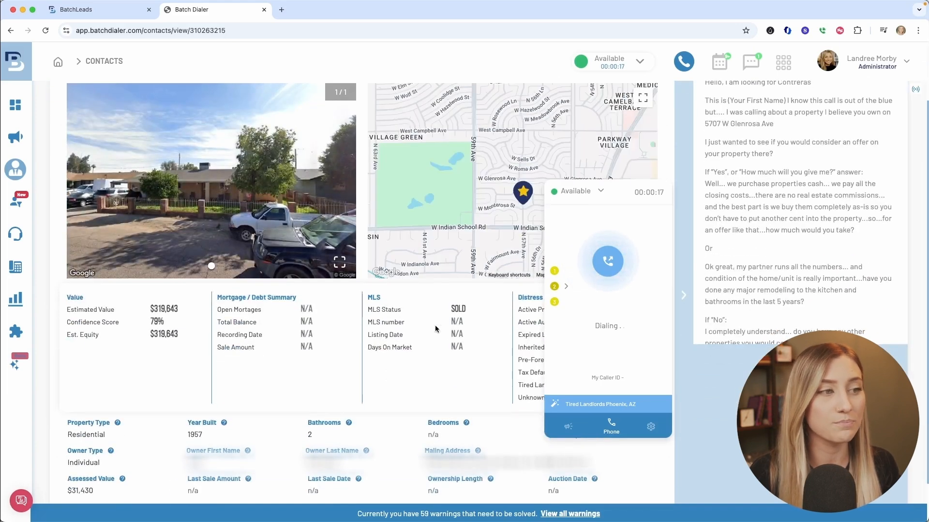
scroll(347, 194, "up", 3)
left_click(335, 134)
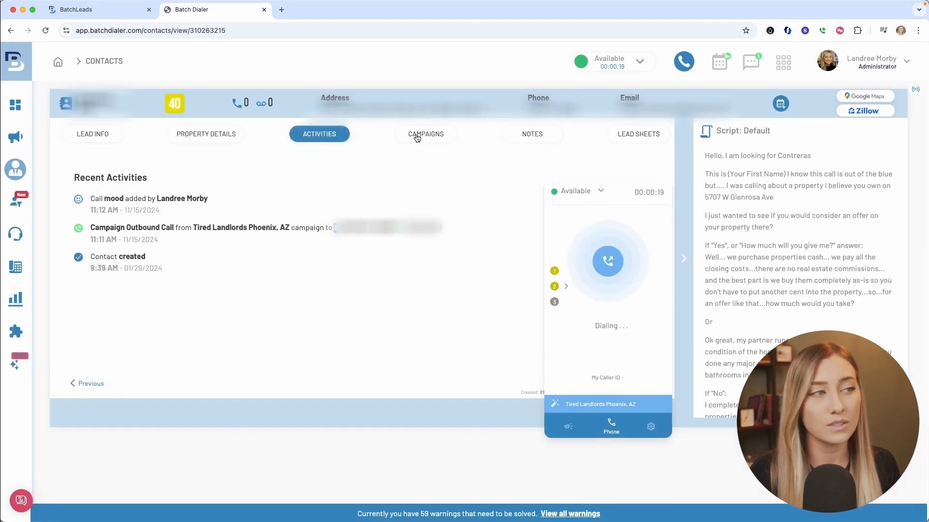
left_click(658, 220)
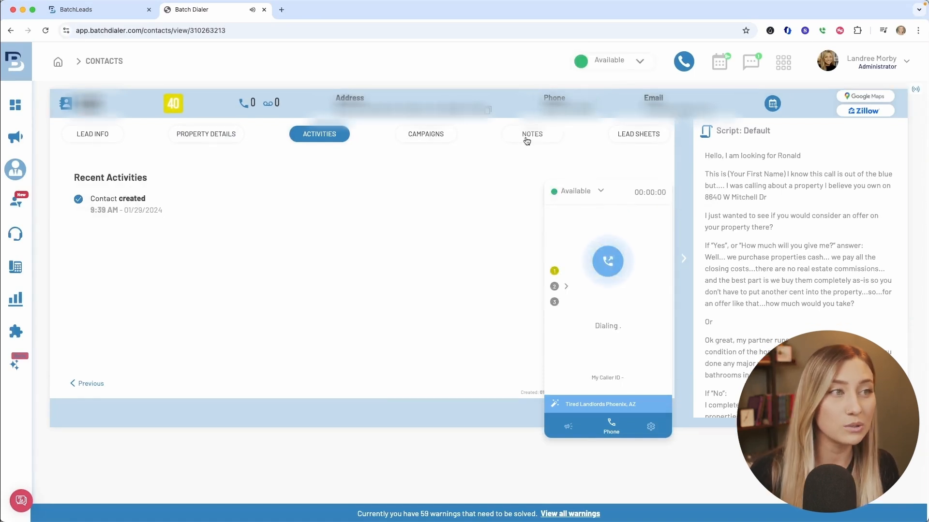
left_click(622, 135)
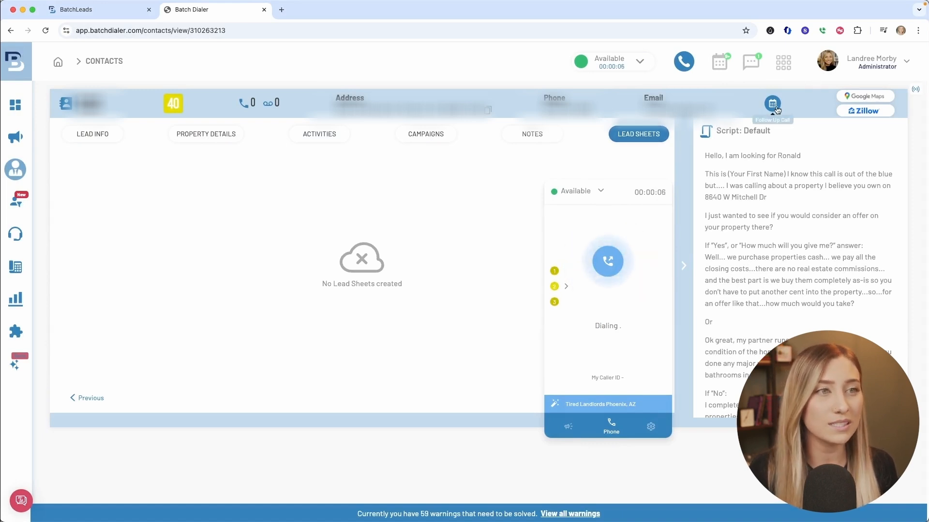
Leave the "Tired Landlords Phoenix, AZ" campaign to stop dialing.
left_click(569, 428)
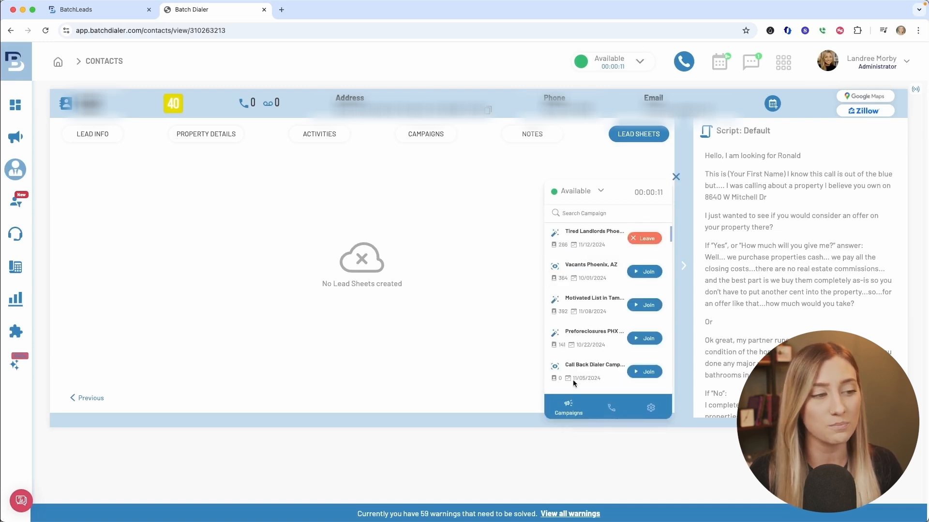
left_click(655, 239)
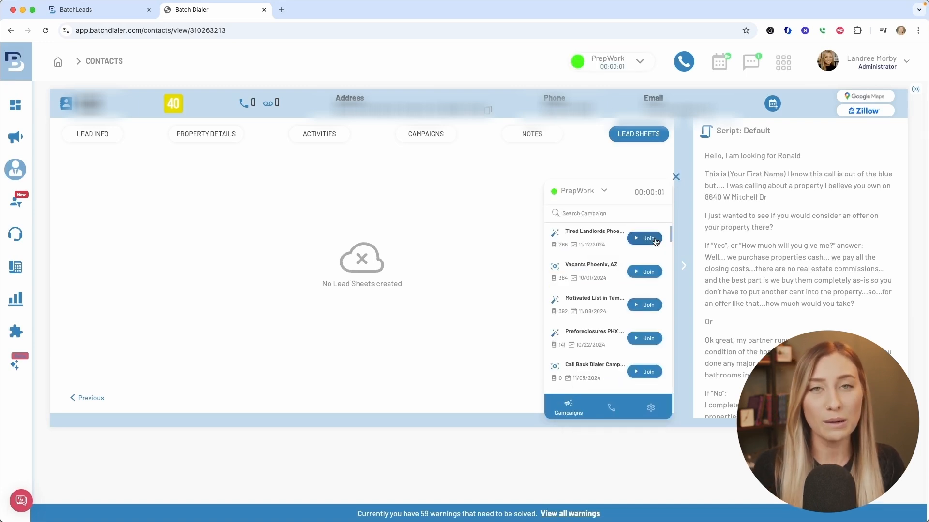